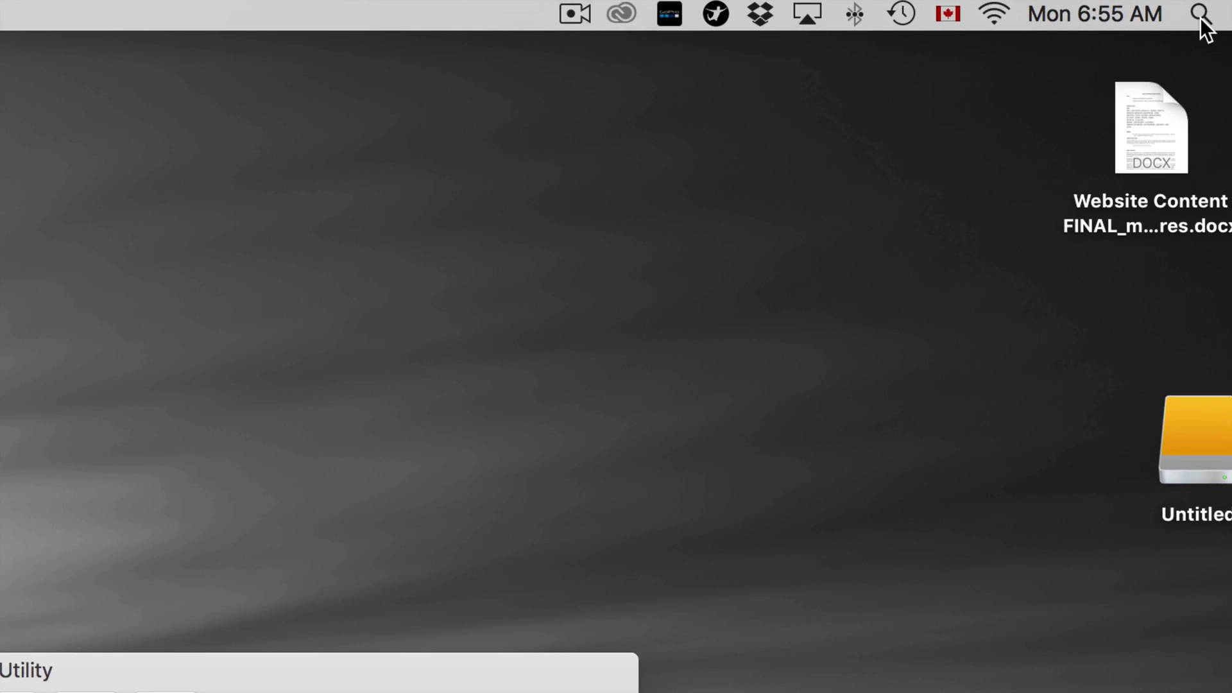
Open Disk Utility by searching Spotlight for "disk" and reposition its window on the desktop.
click(1202, 15)
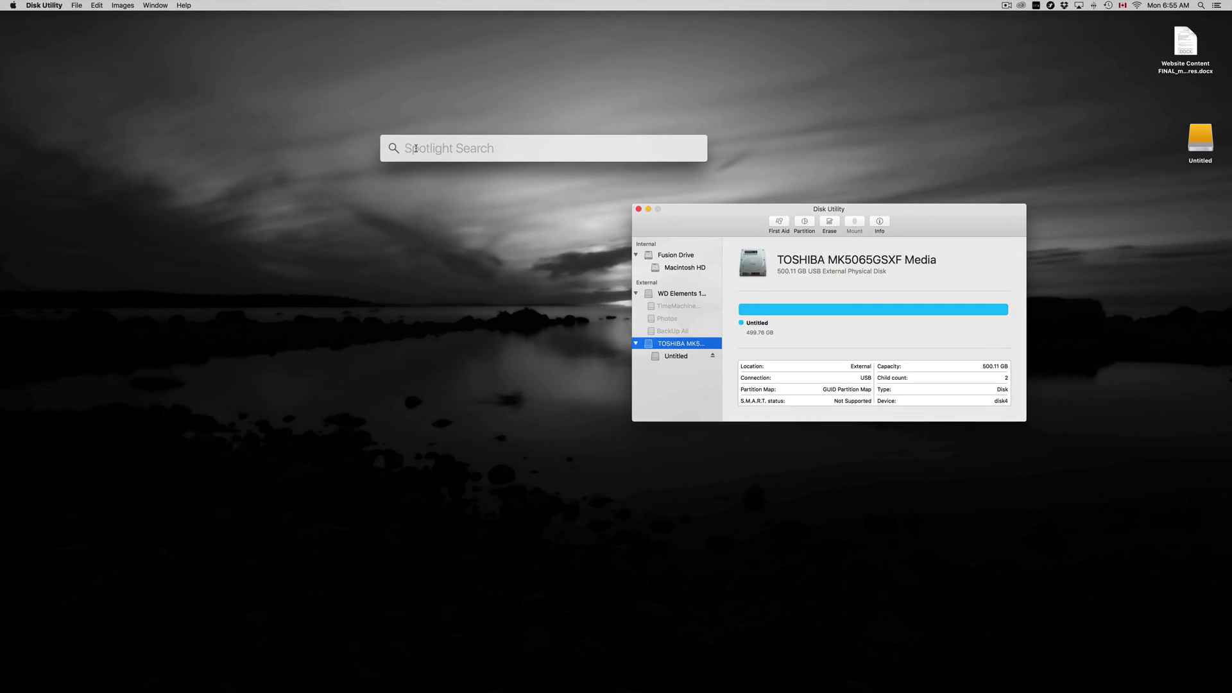
text(disk)
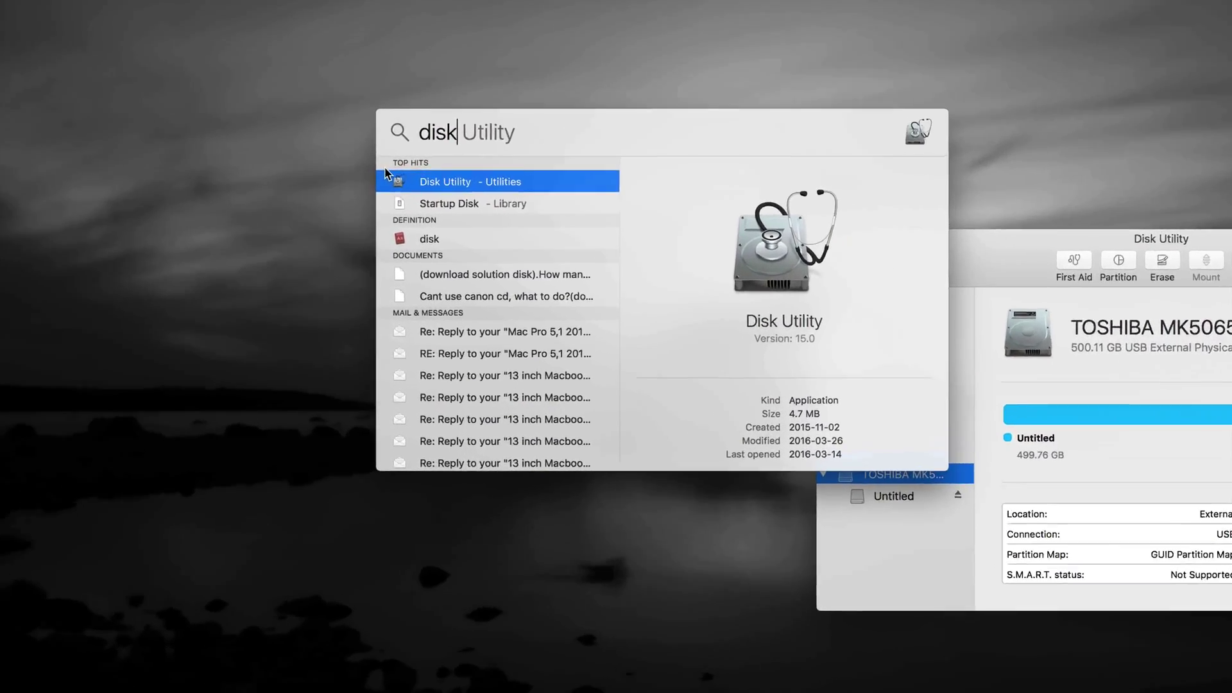
key(super+a)
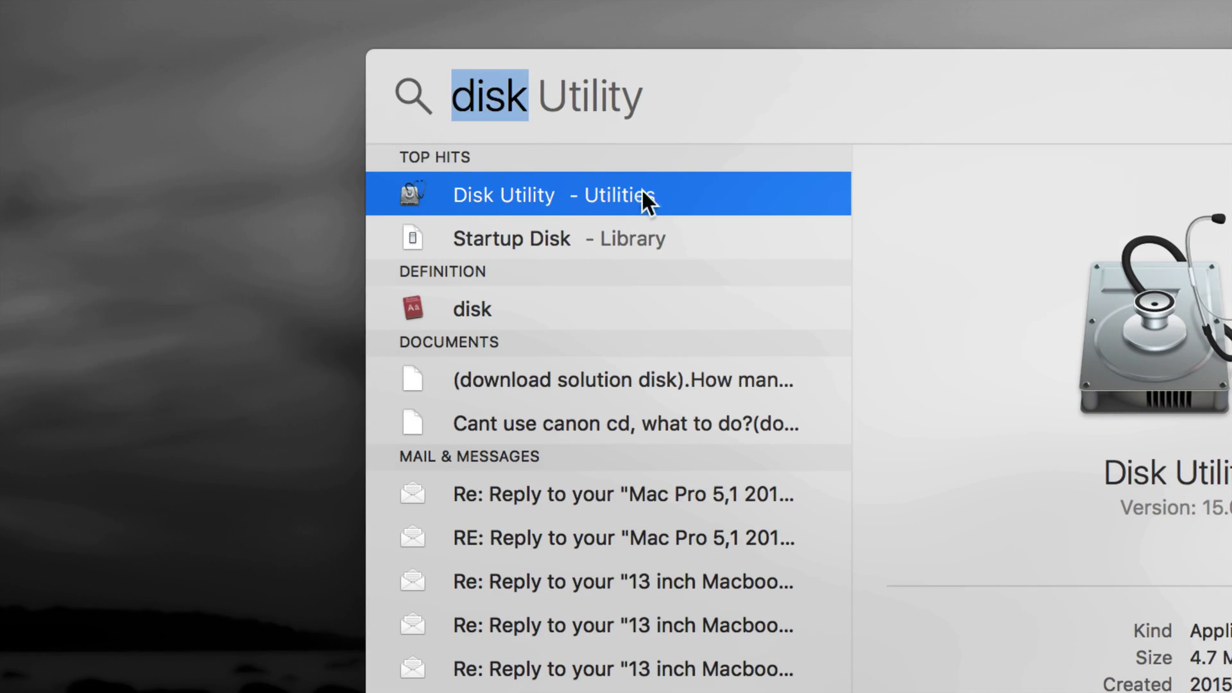
key(Return)
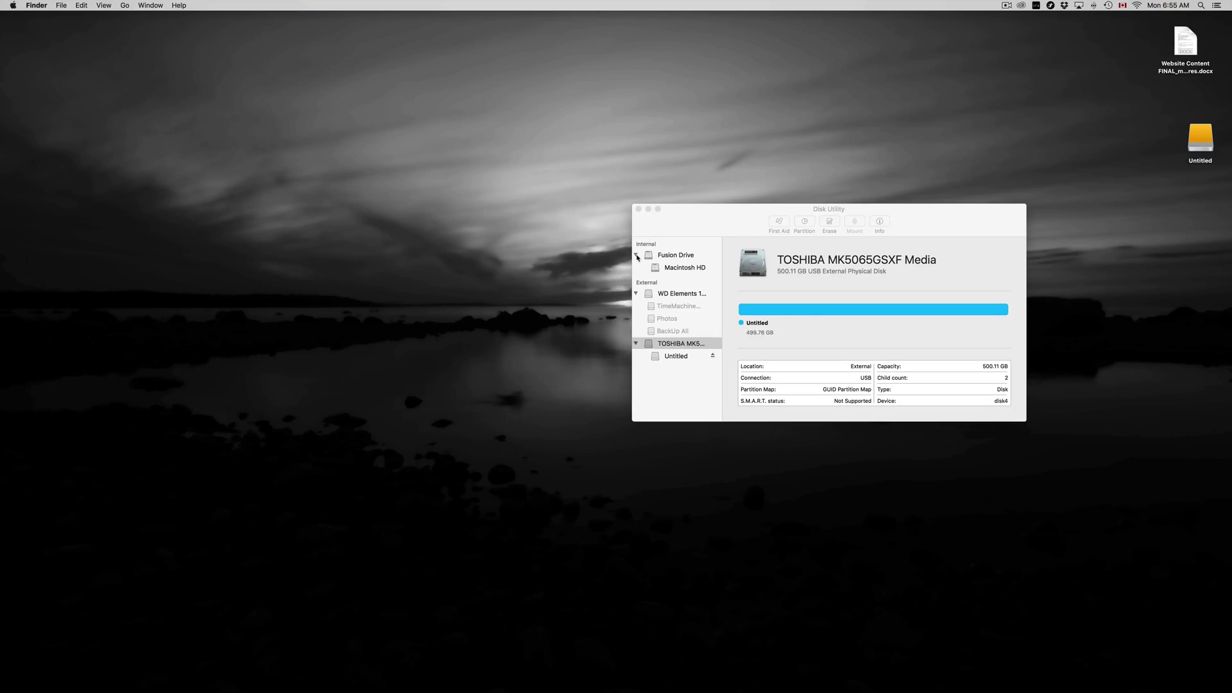
drag(807, 234, 714, 236)
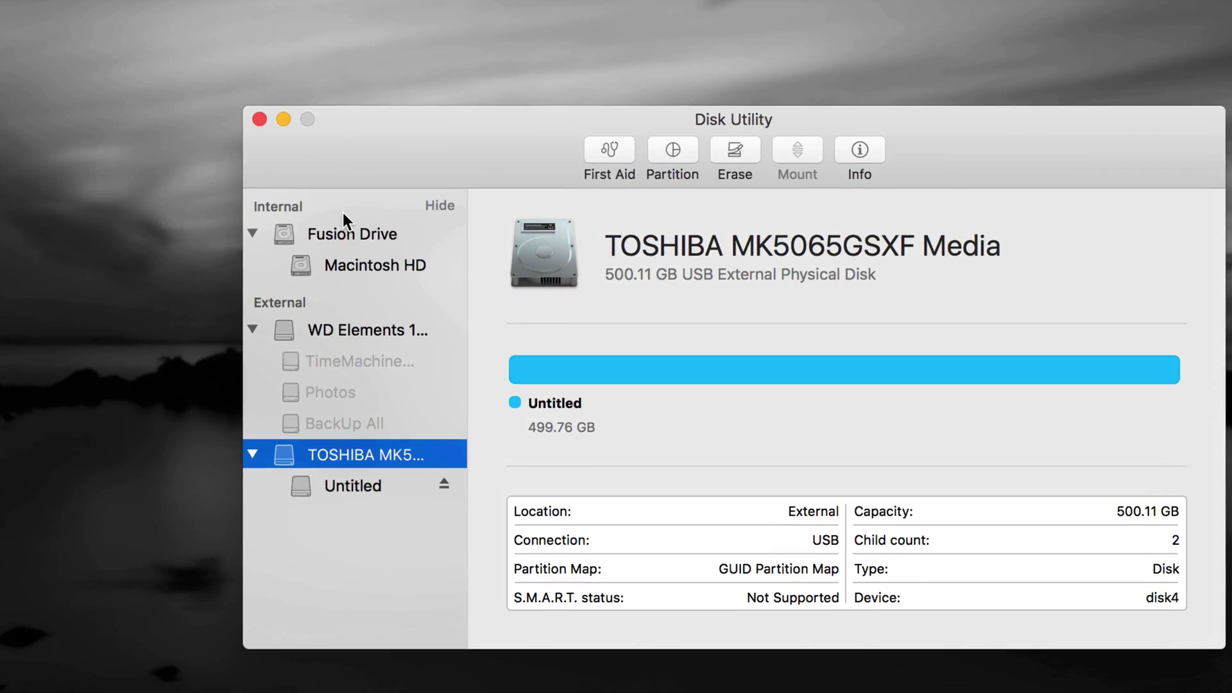
drag(402, 150, 324, 146)
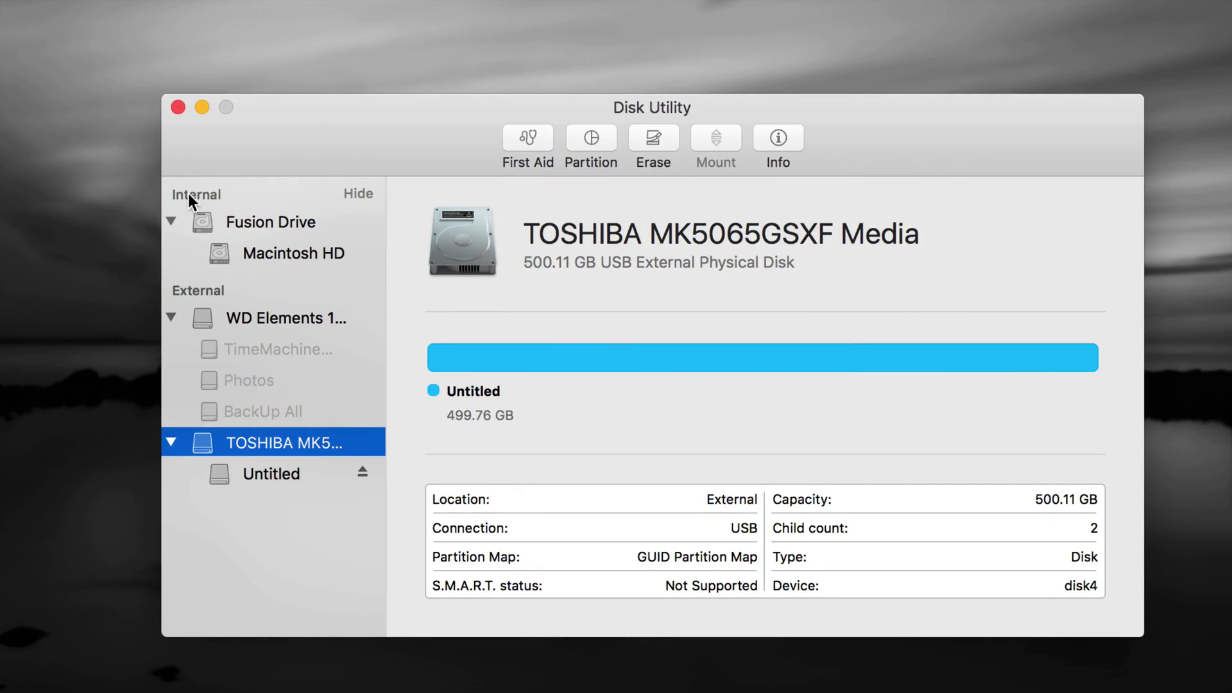
mouse_move(190, 293)
mouse_move(214, 201)
drag(405, 151, 403, 133)
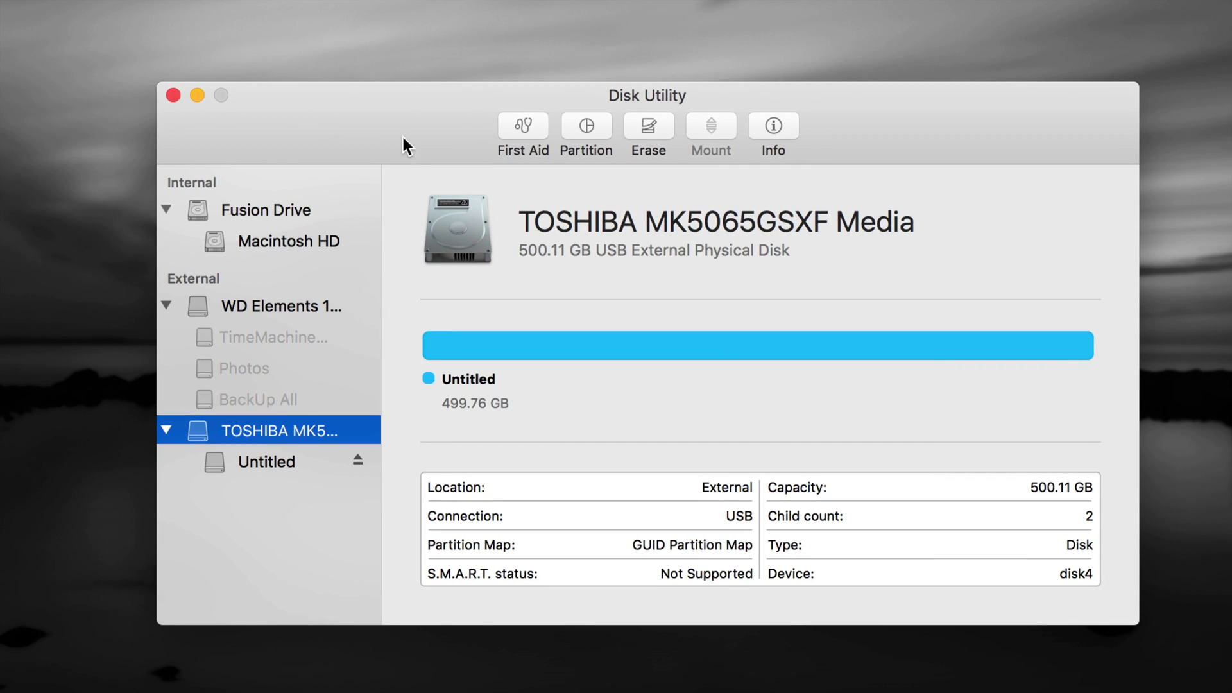
click(257, 461)
click(259, 431)
click(265, 457)
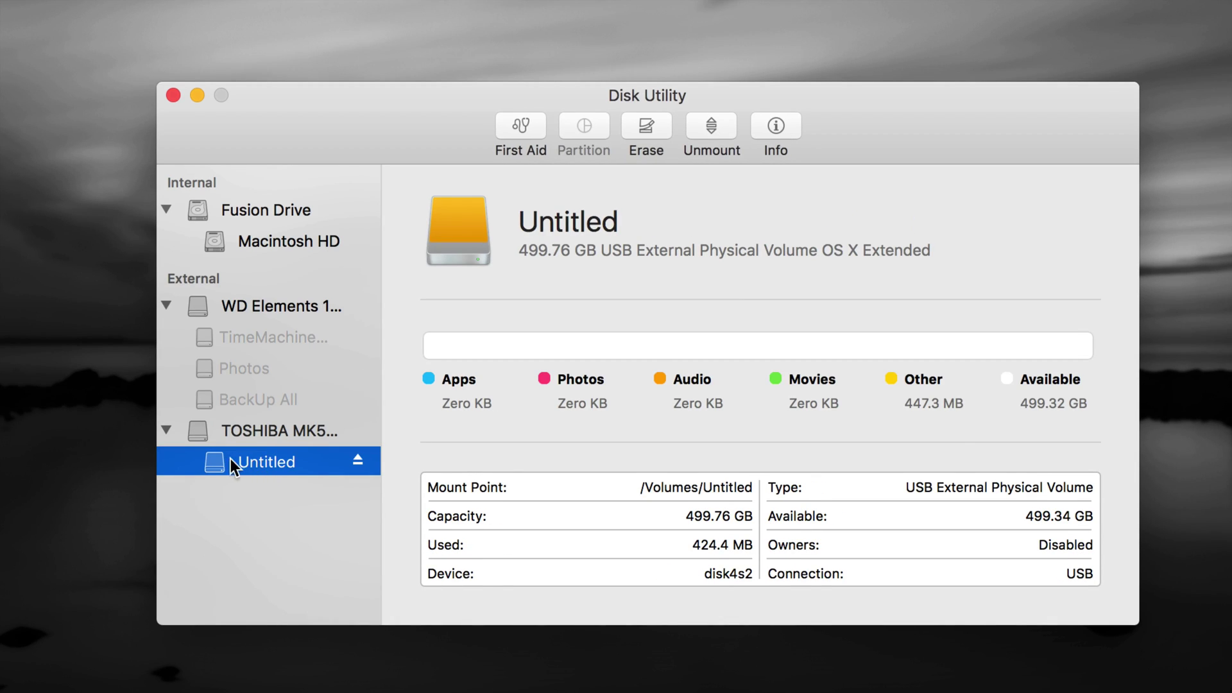
click(651, 126)
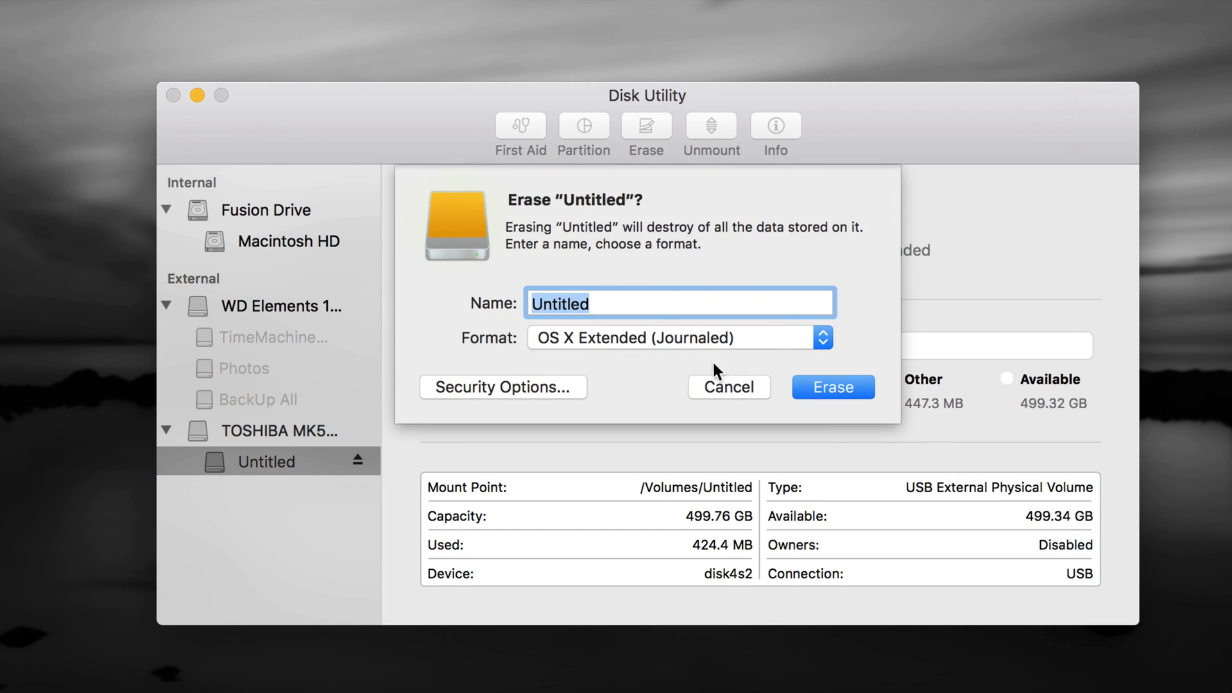
click(751, 386)
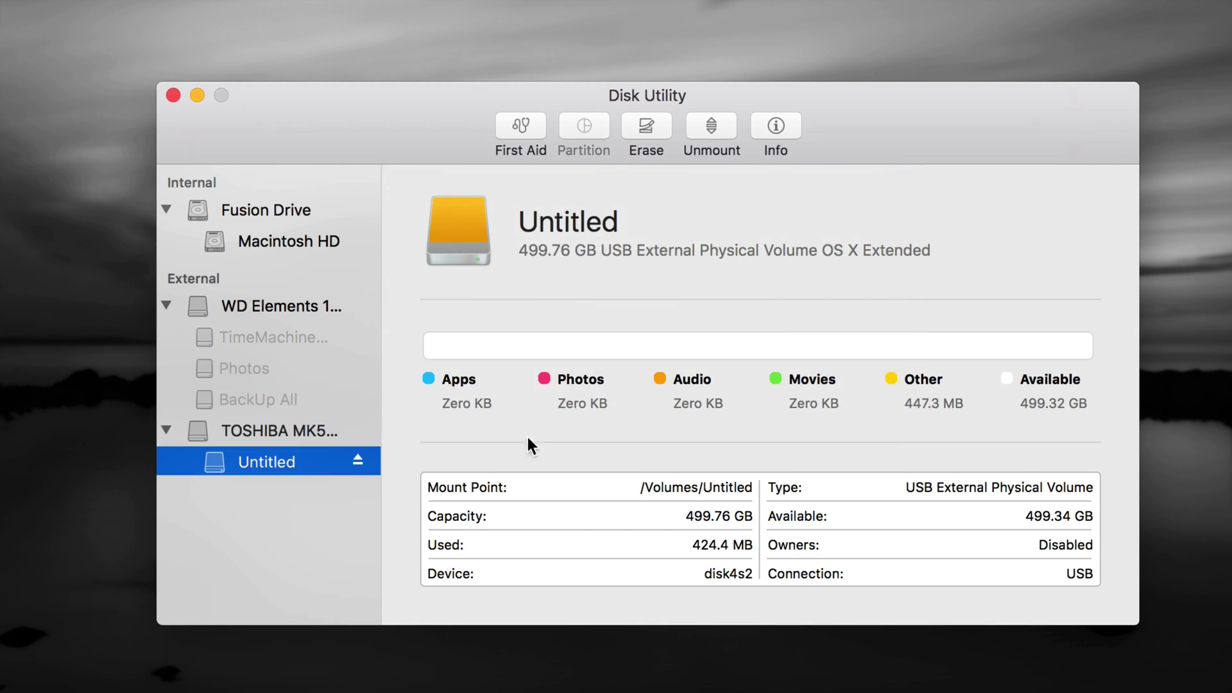
Open the erase settings for the TOSHIBA MK5065GSXF Media disk and choose the OS X Extended (Journaled) format.
click(309, 428)
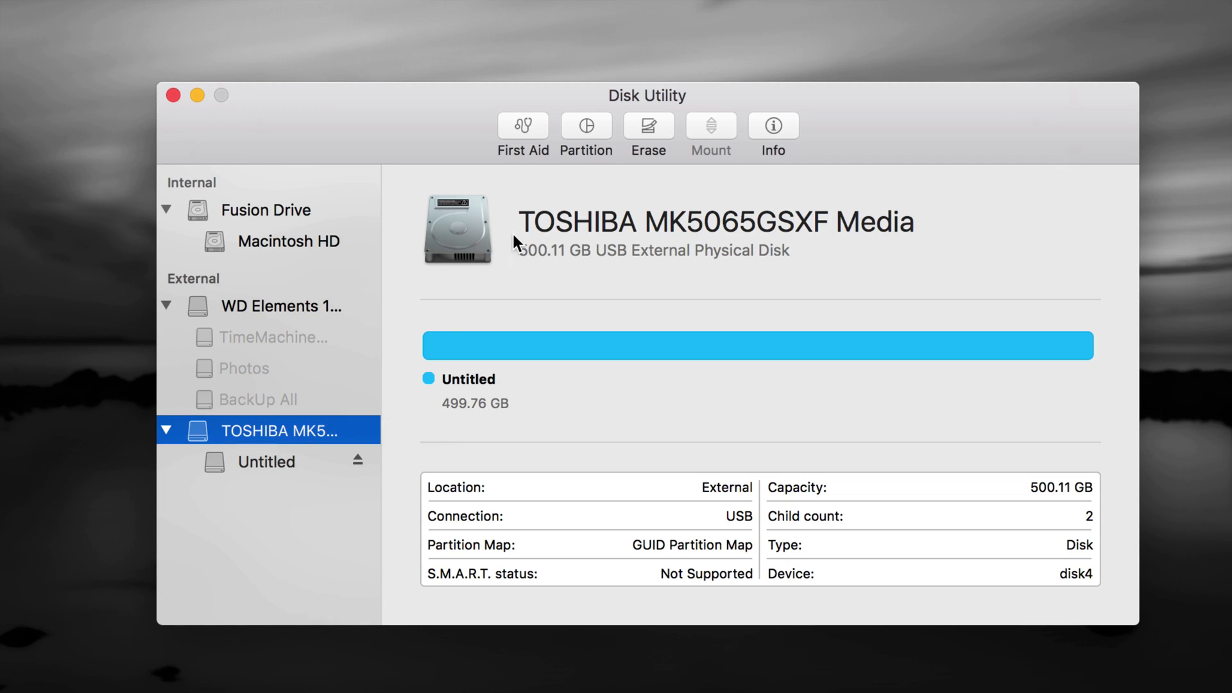
click(648, 131)
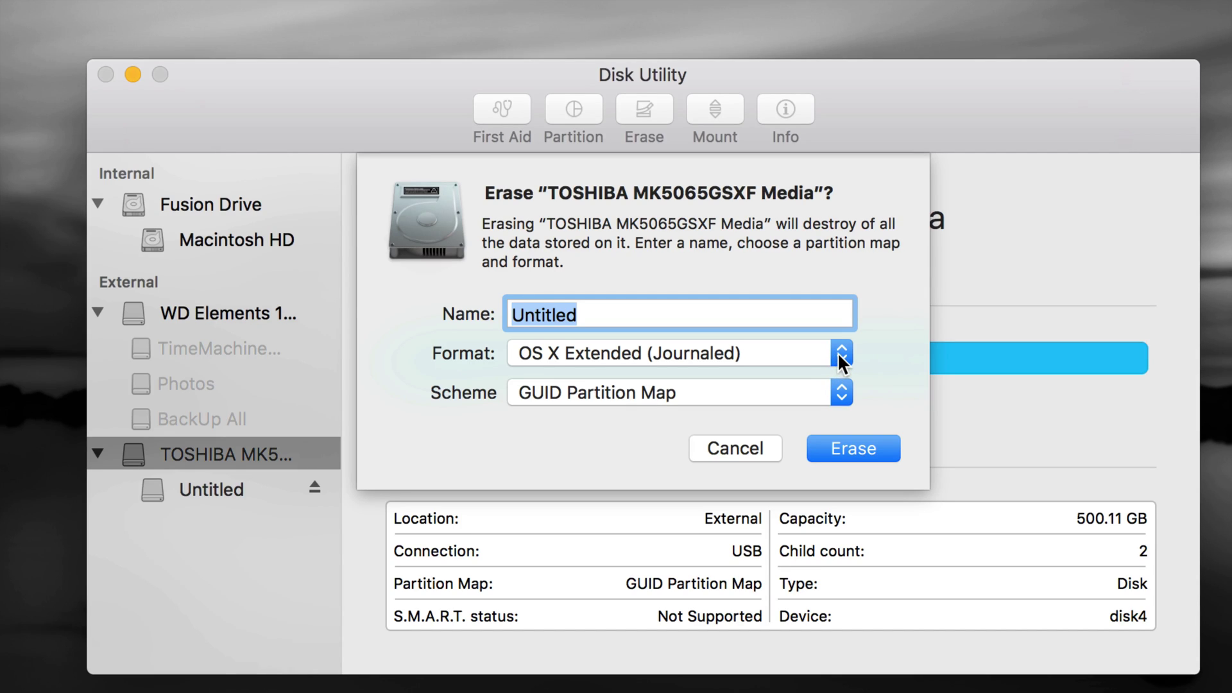
click(840, 362)
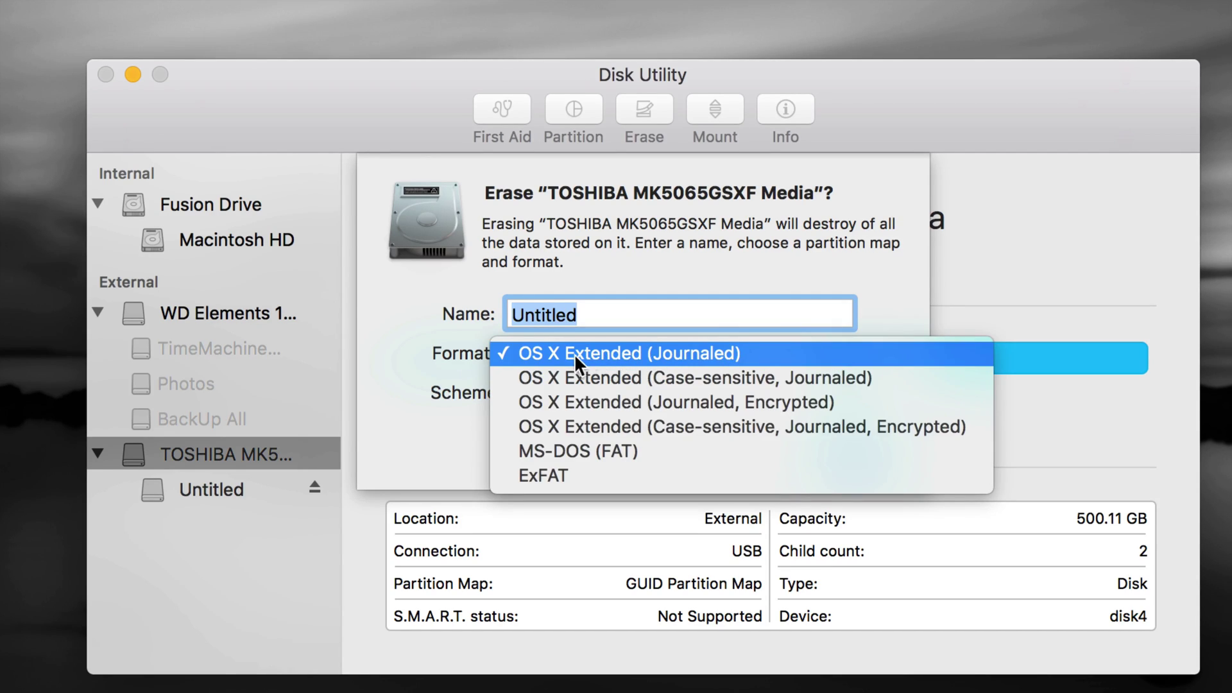
click(718, 353)
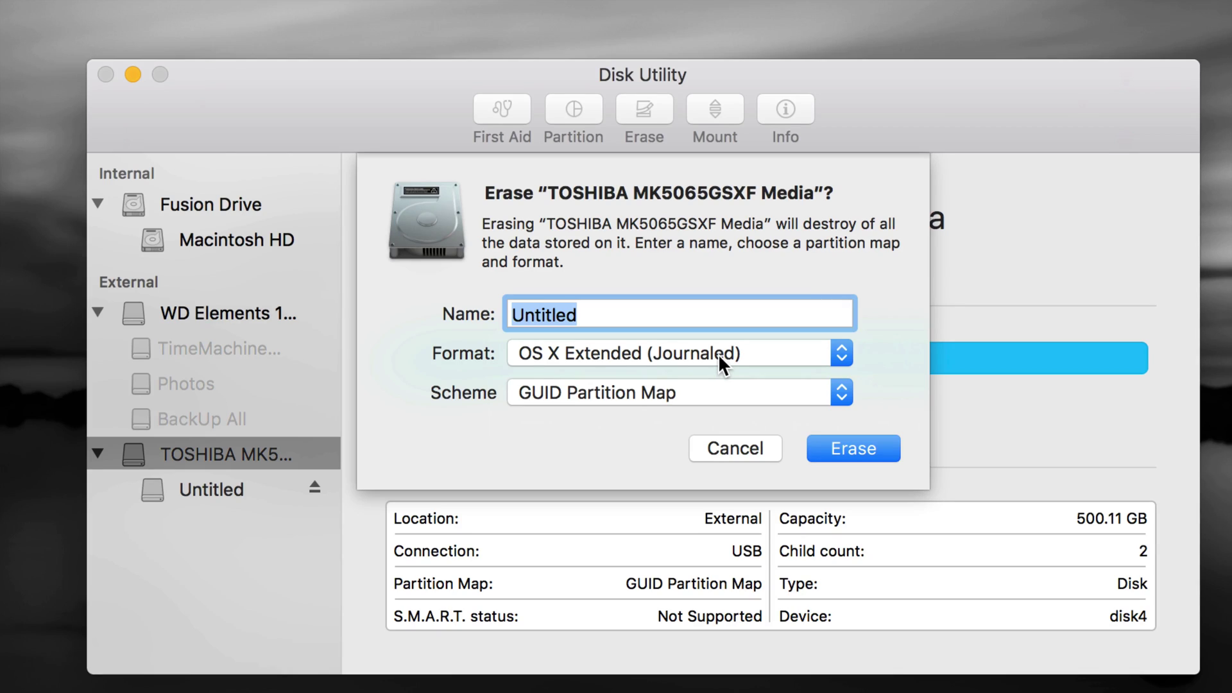
Switch the erase format to ExFAT and set it back to OS X Extended (Journaled).
click(718, 353)
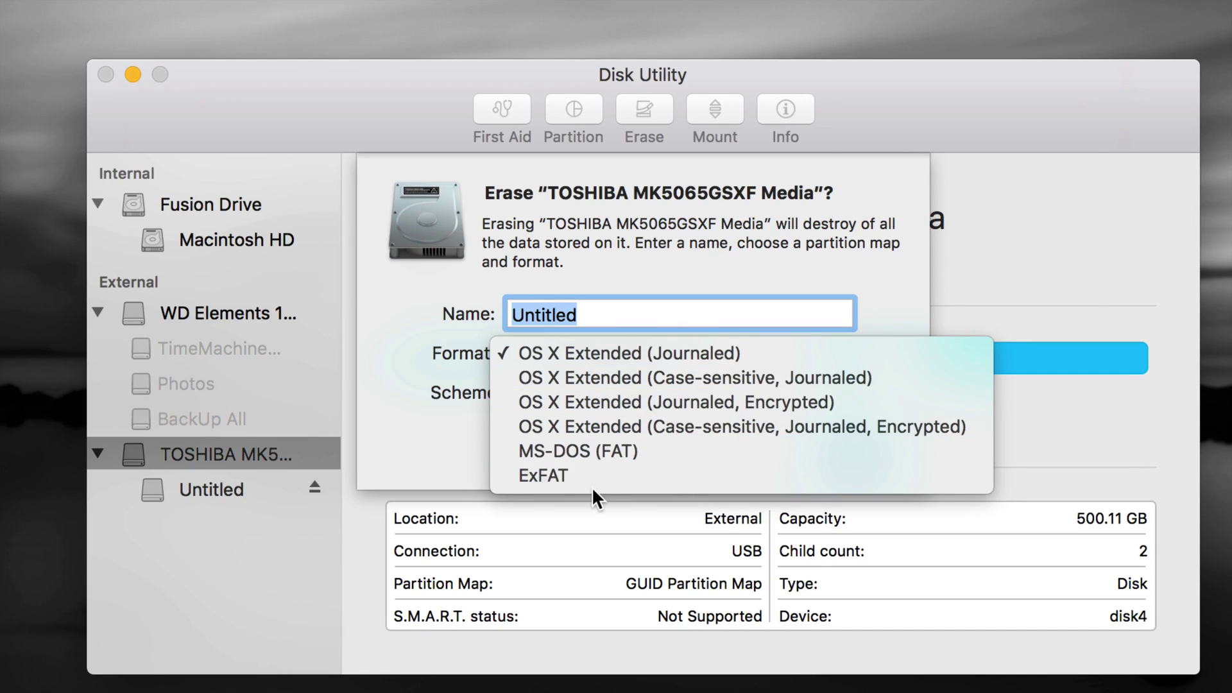
click(557, 476)
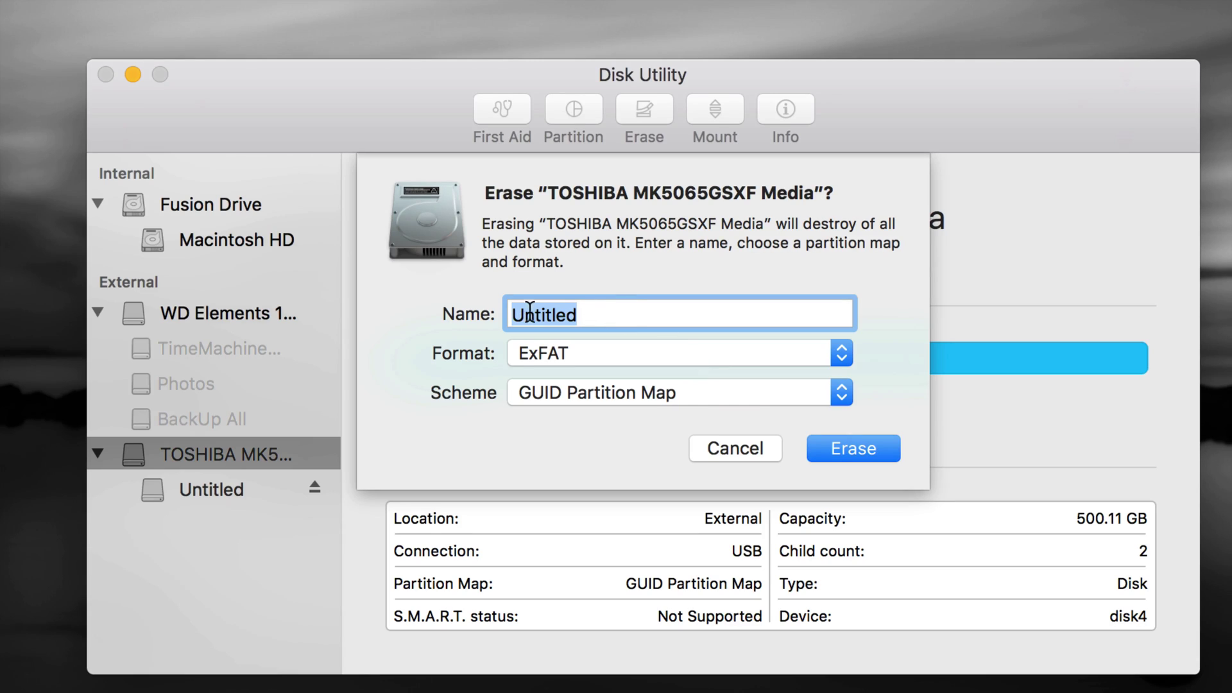
click(841, 355)
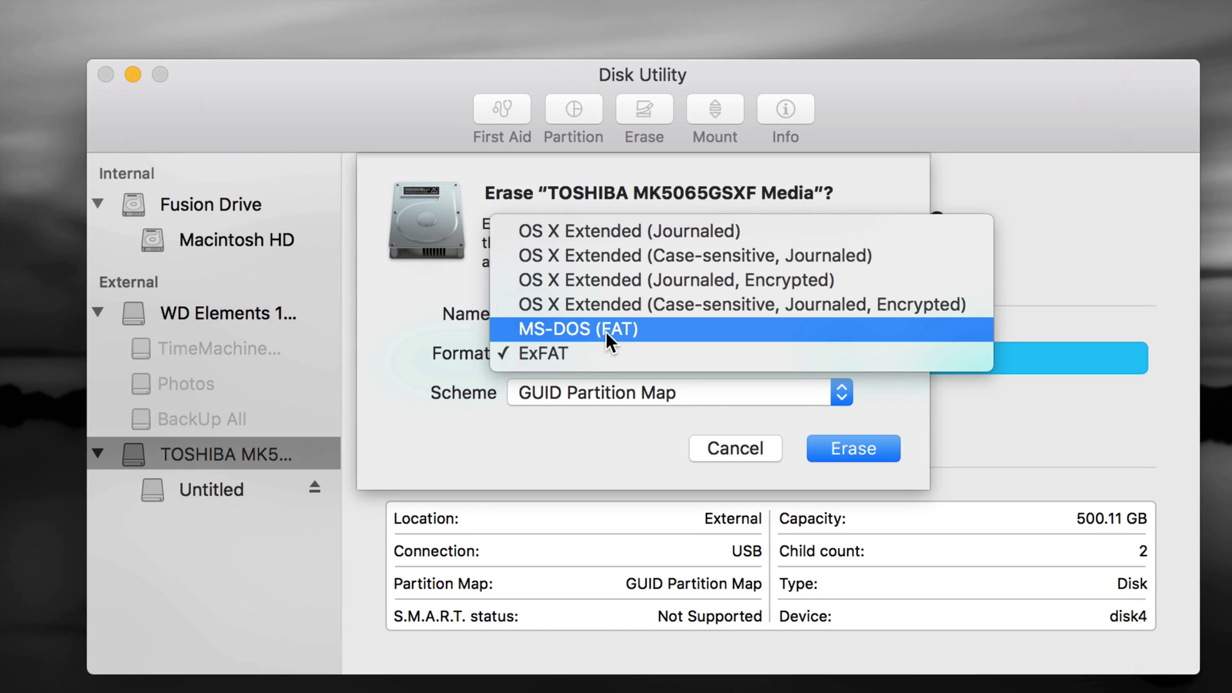
click(620, 239)
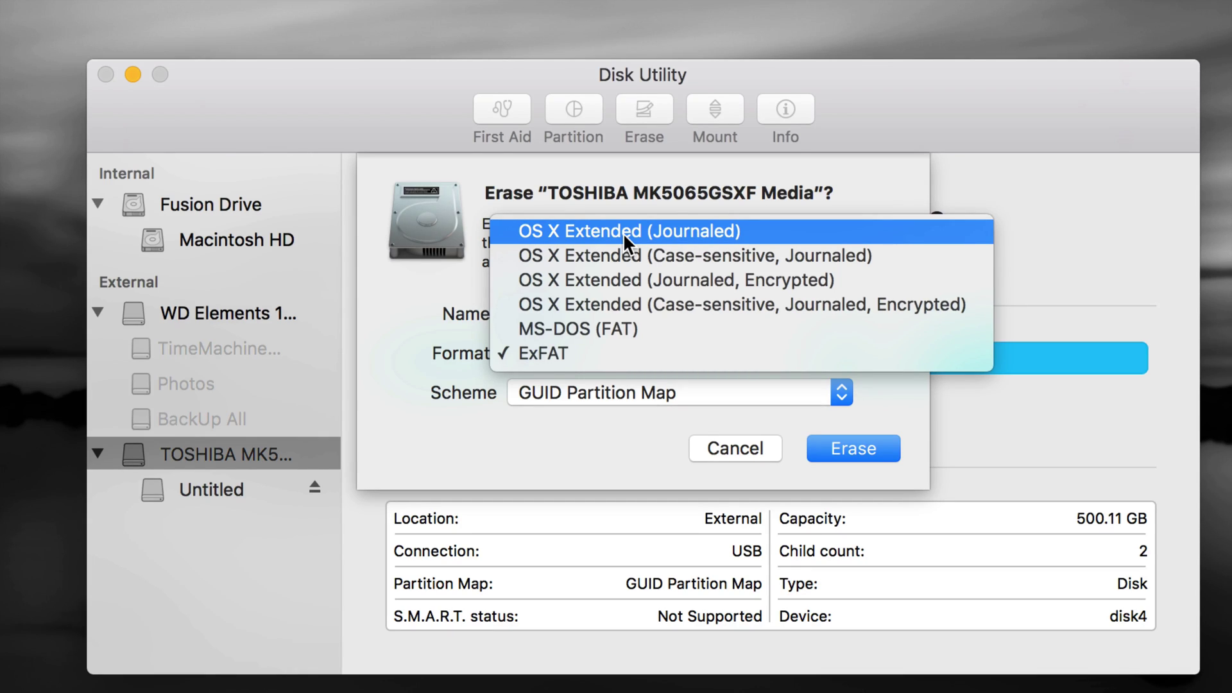
click(622, 233)
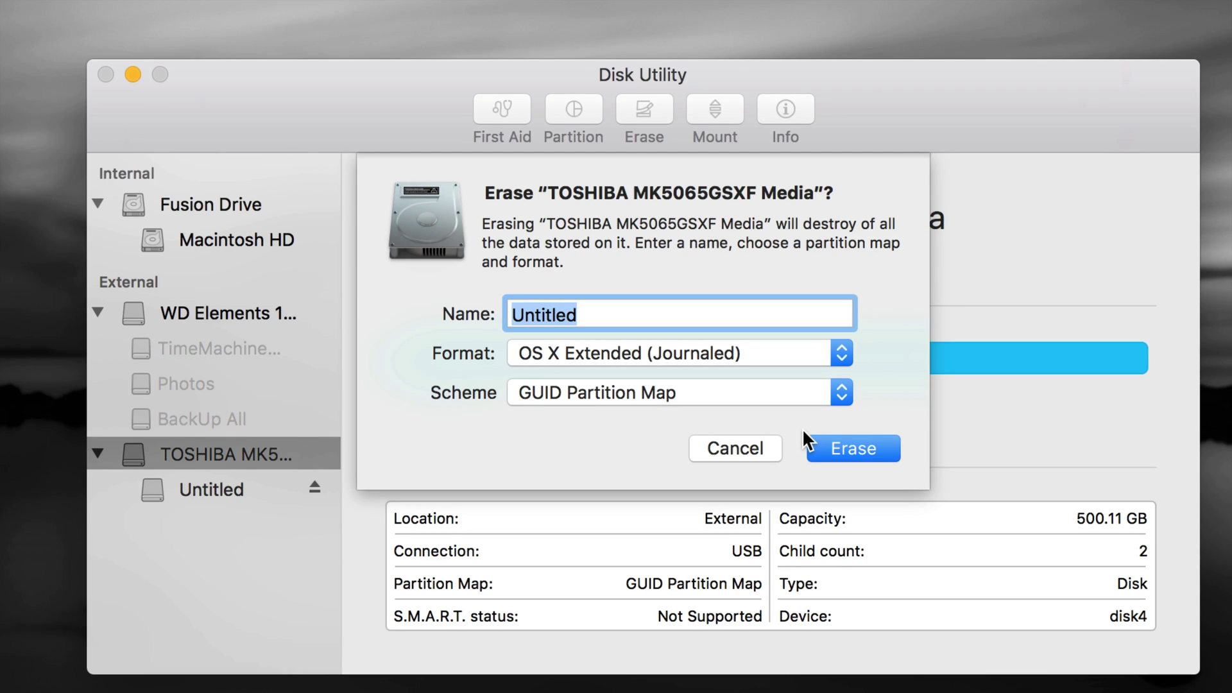
Erase the TOSHIBA disk, show the details of the process, and close the finished erase report.
click(860, 445)
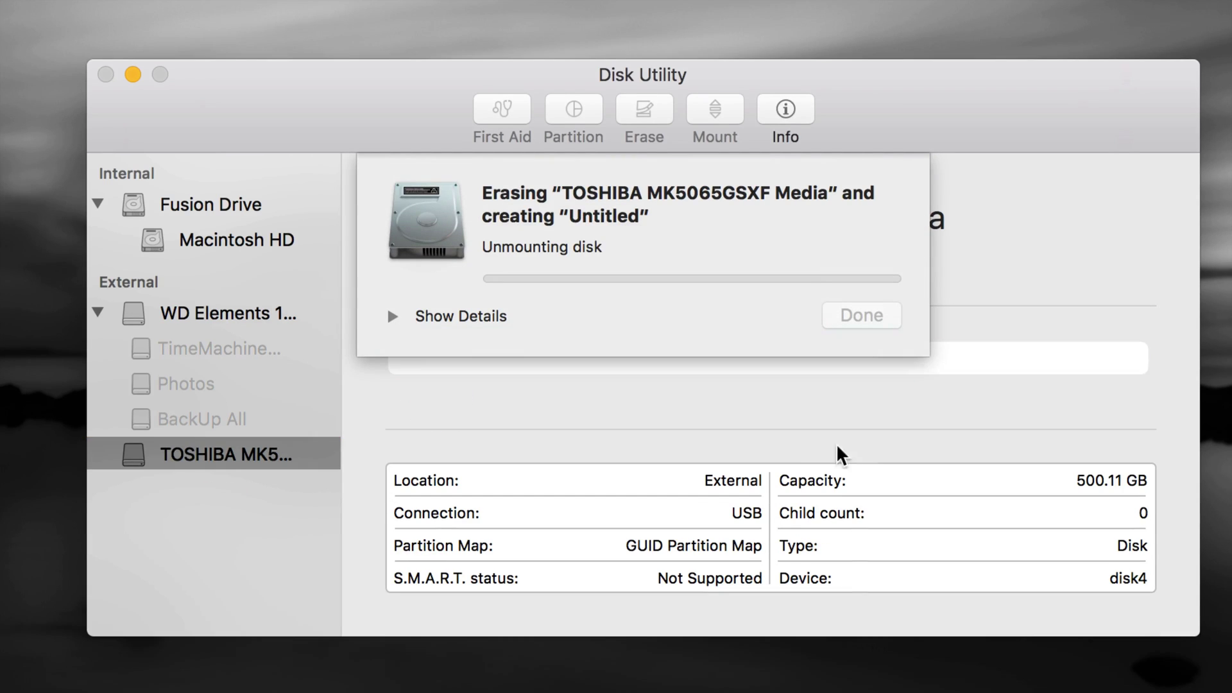
click(399, 317)
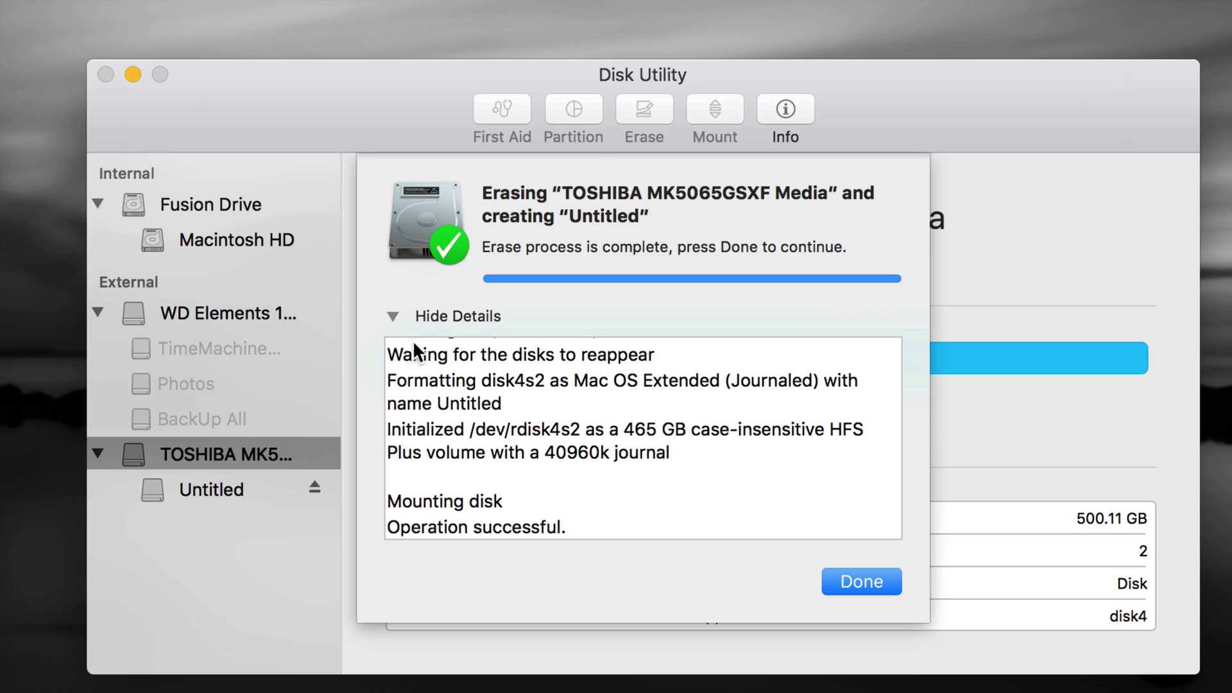
drag(905, 107, 901, 99)
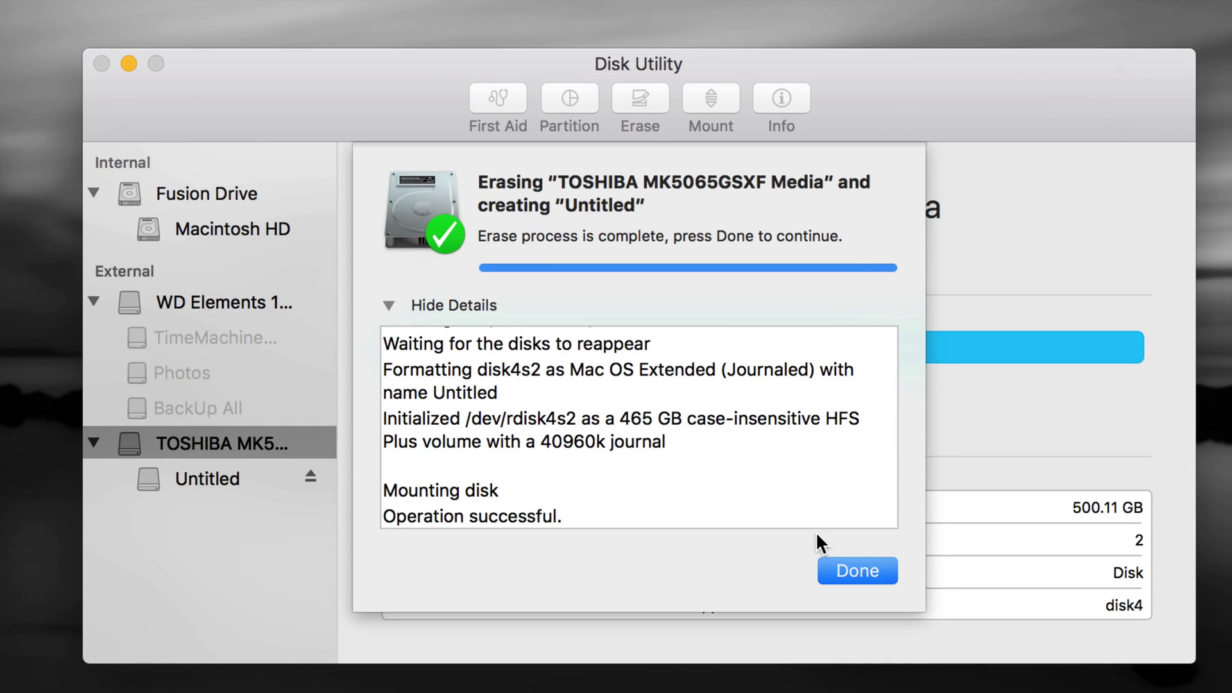
click(845, 570)
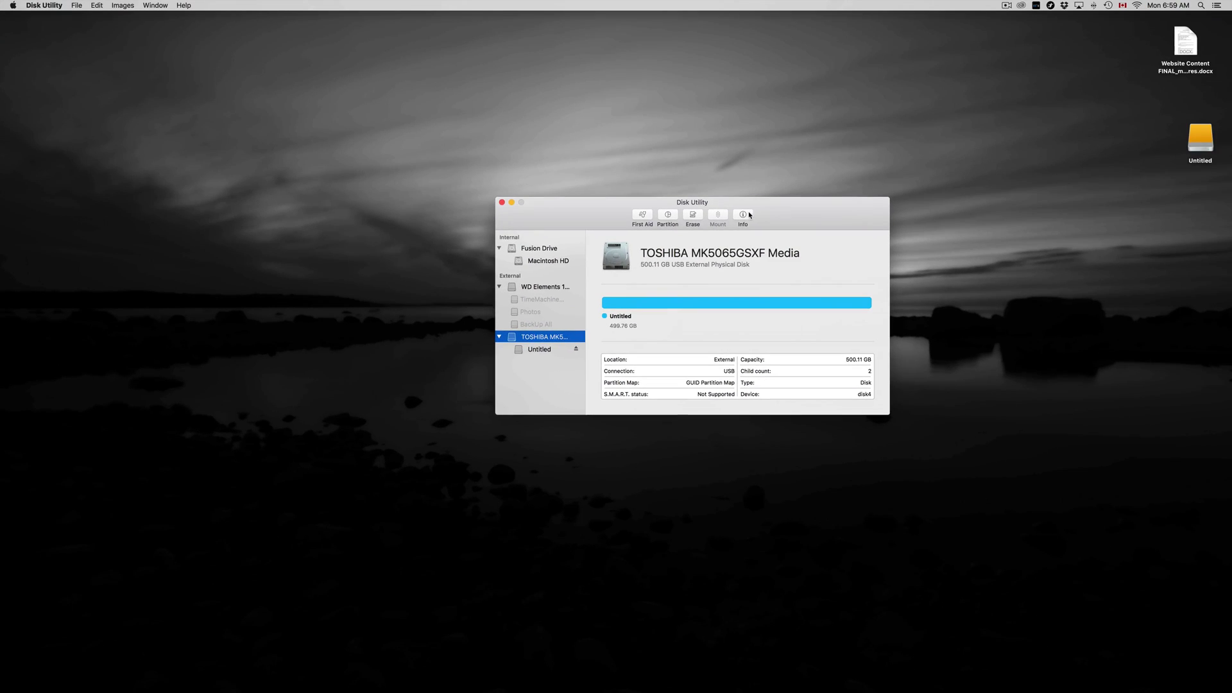
Move the Disk Utility window higher on the desktop and place the Untitled drive icon beside it.
drag(777, 214, 689, 144)
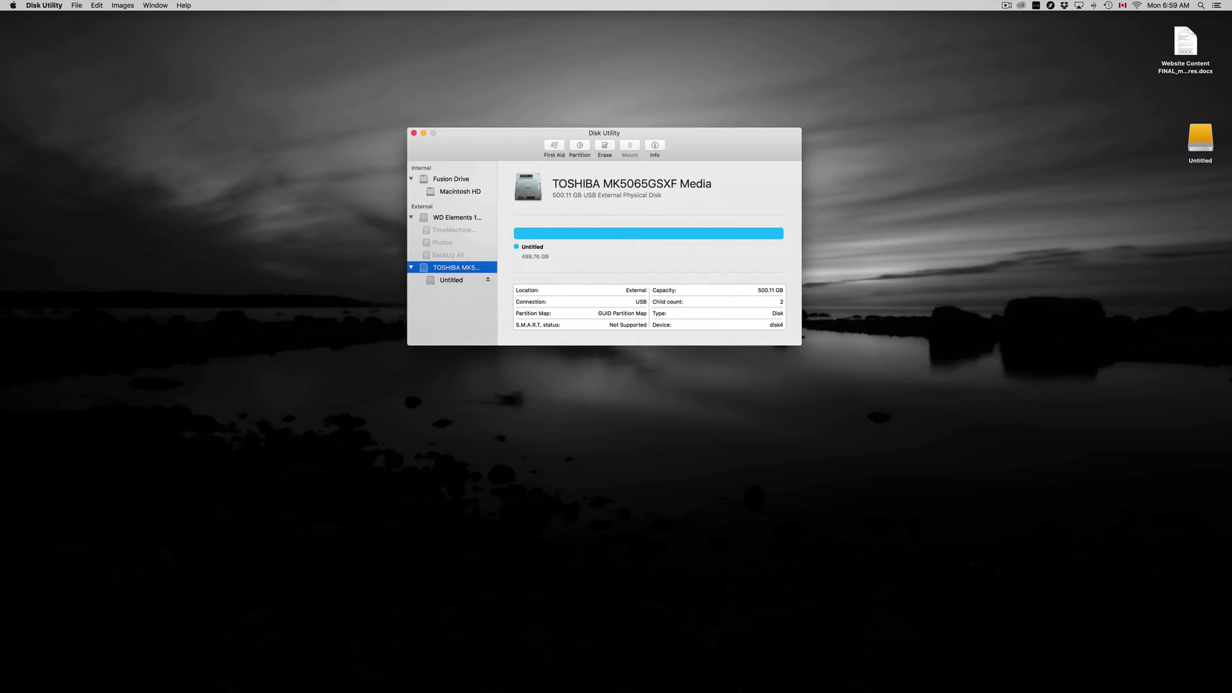
click(1207, 147)
drag(1206, 147, 877, 159)
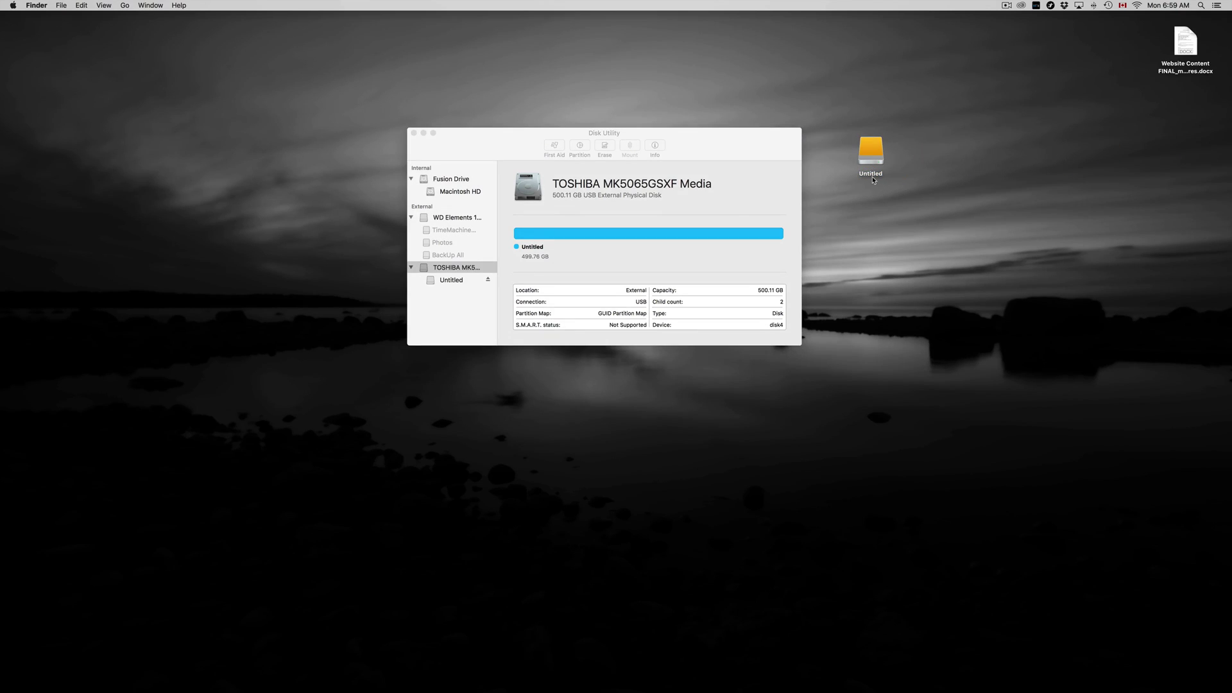
Open the Untitled drive from the desktop to view its contents and move the Finder window below its icon.
click(872, 179)
click(912, 201)
click(880, 179)
click(877, 175)
click(896, 216)
click(879, 161)
double_click(879, 161)
drag(490, 145, 870, 320)
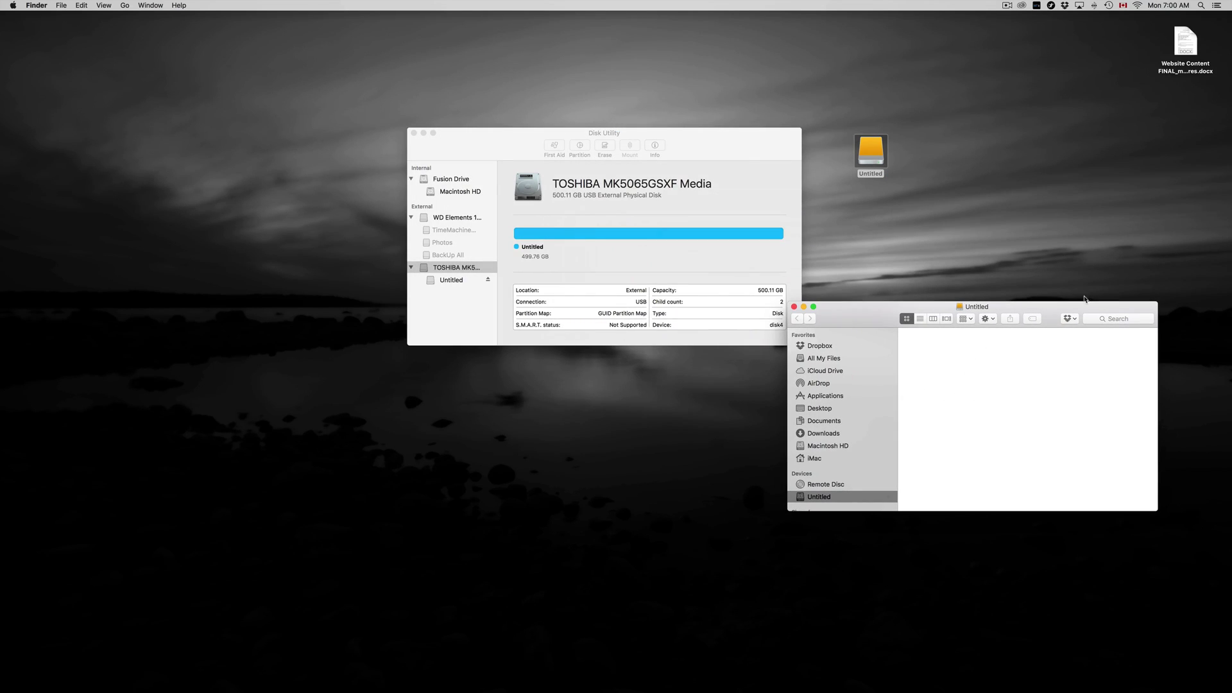
Shift the Website Content document icon slightly on the desktop and close the Untitled drive's Finder window.
click(1163, 70)
mouse_move(1163, 71)
mouse_down()
mouse_move(909, 387)
mouse_move(1140, 45)
mouse_move(1166, 48)
mouse_up()
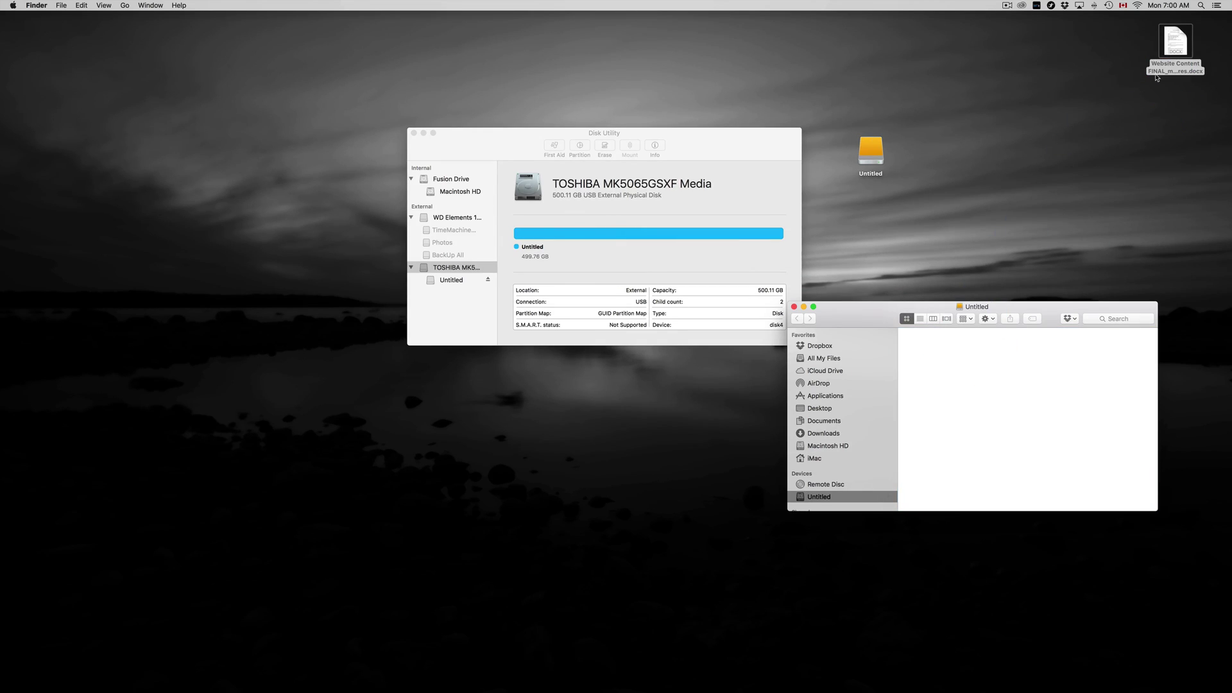
drag(1045, 309, 1005, 290)
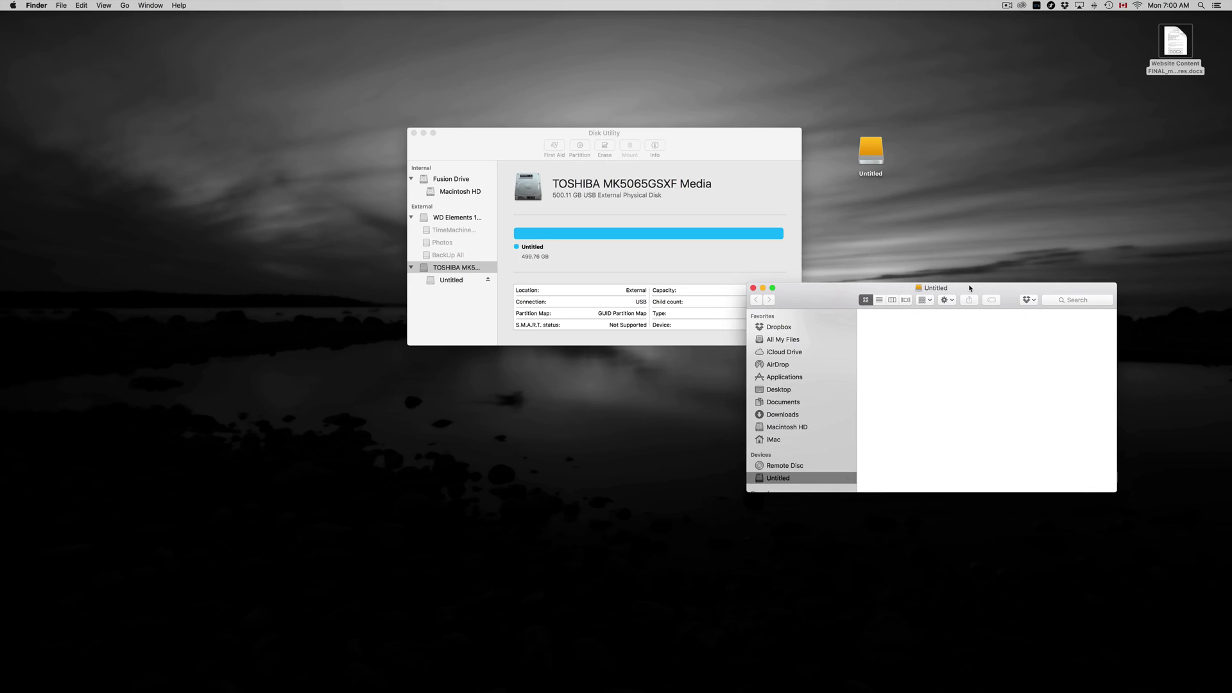
drag(818, 296, 801, 359)
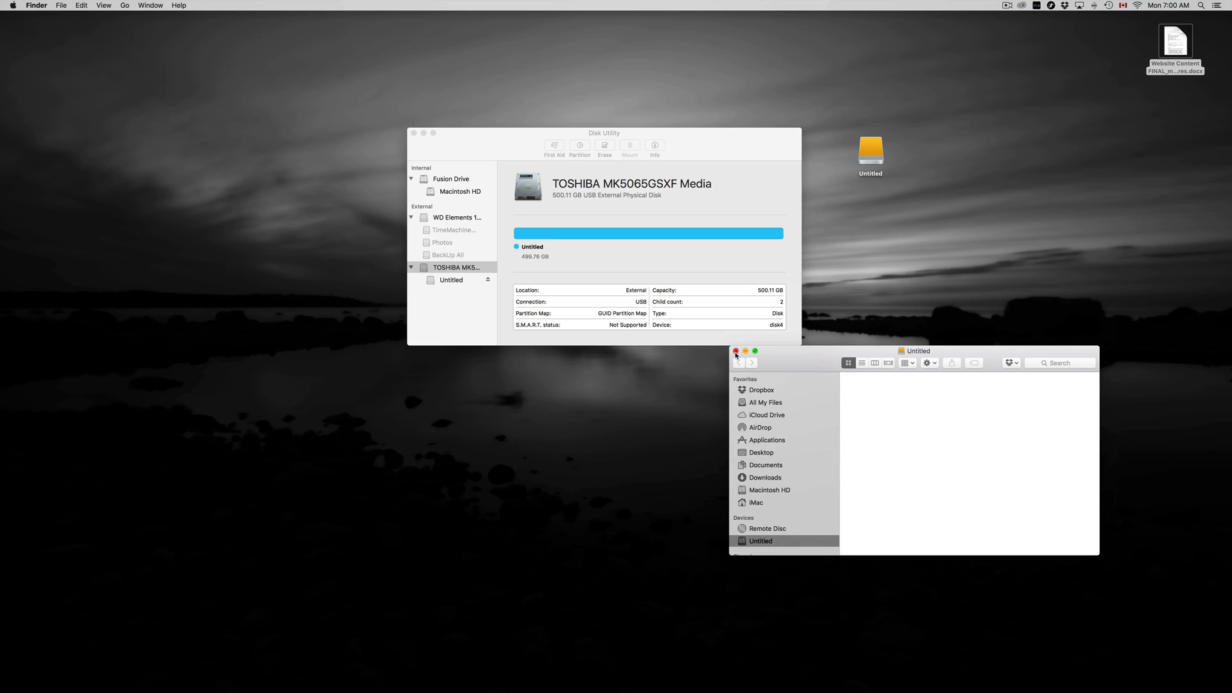
click(736, 352)
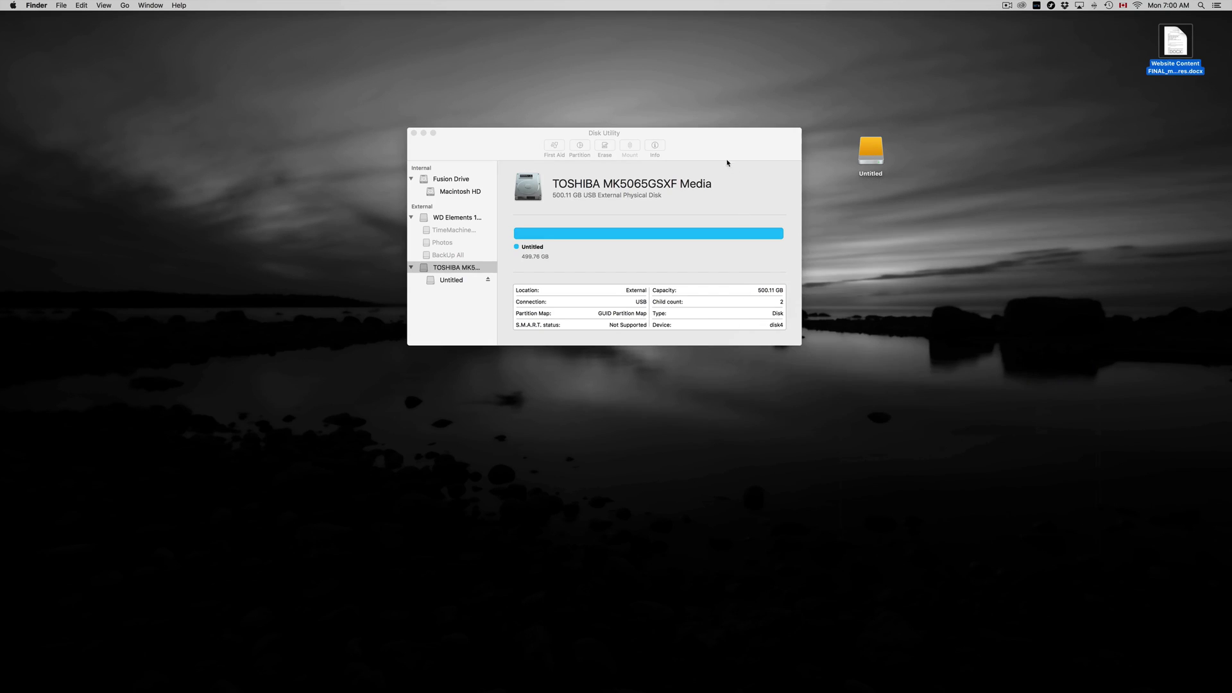
Open the partition settings for the TOSHIBA MK5065GSXF Media disk and add a second partition, splitting it into two 250 GB parts.
drag(709, 153, 807, 233)
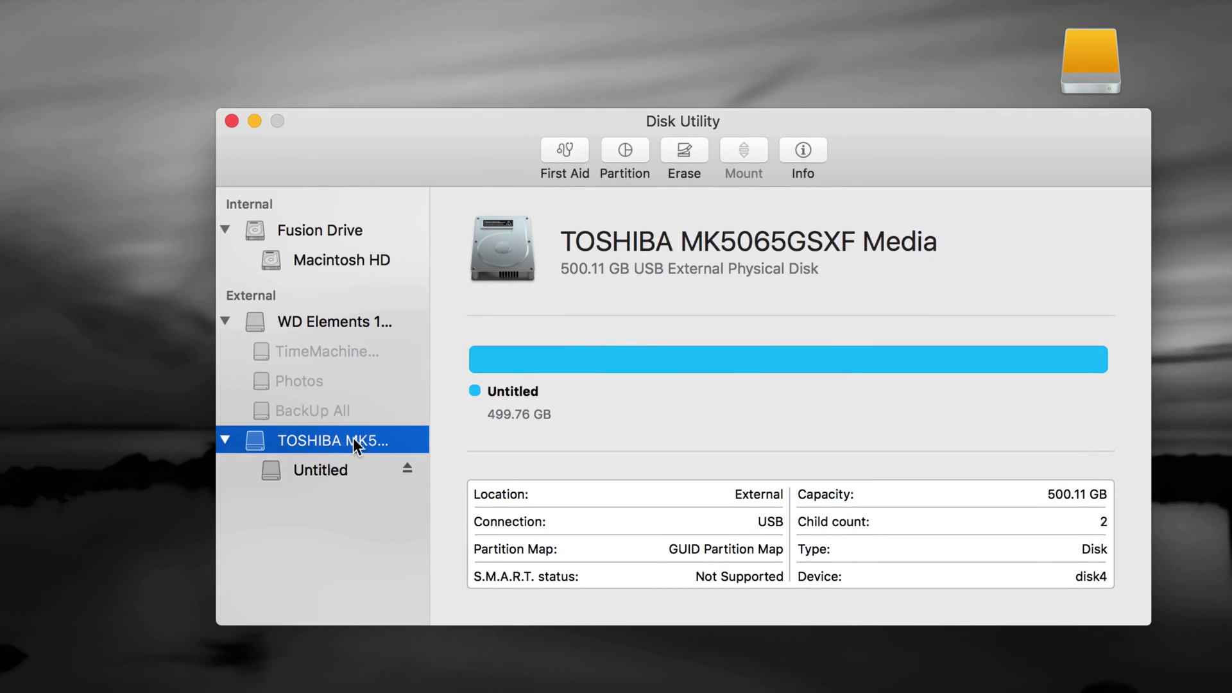
click(326, 439)
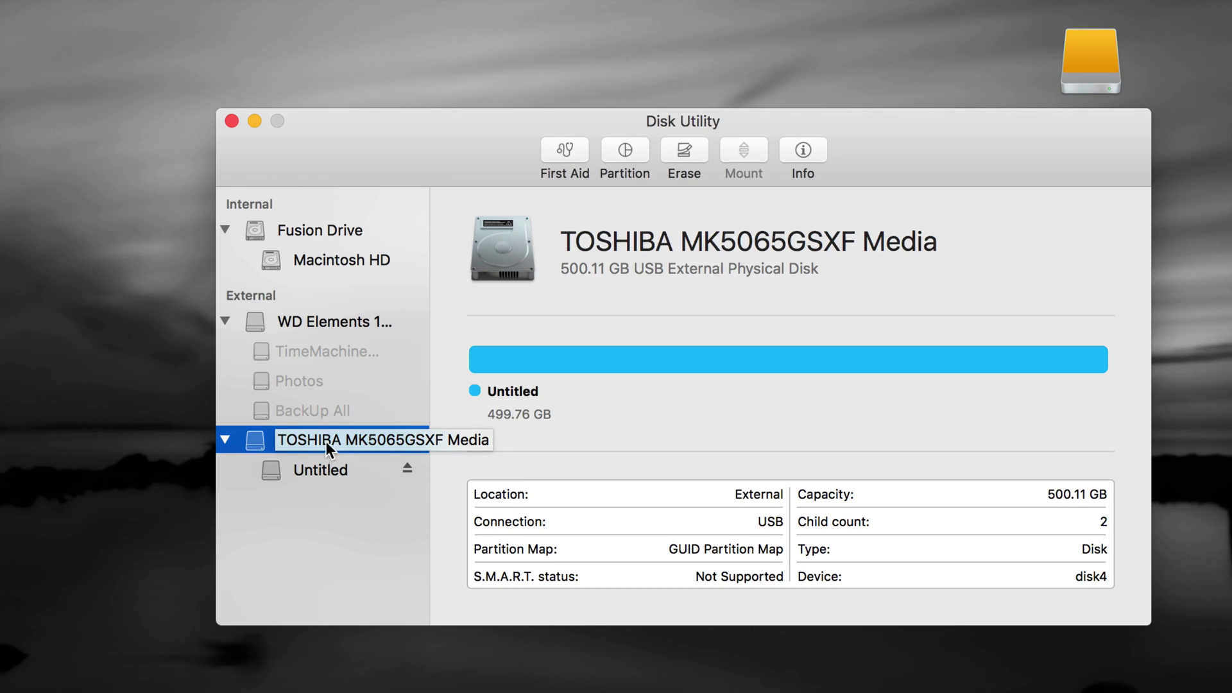
key(Escape)
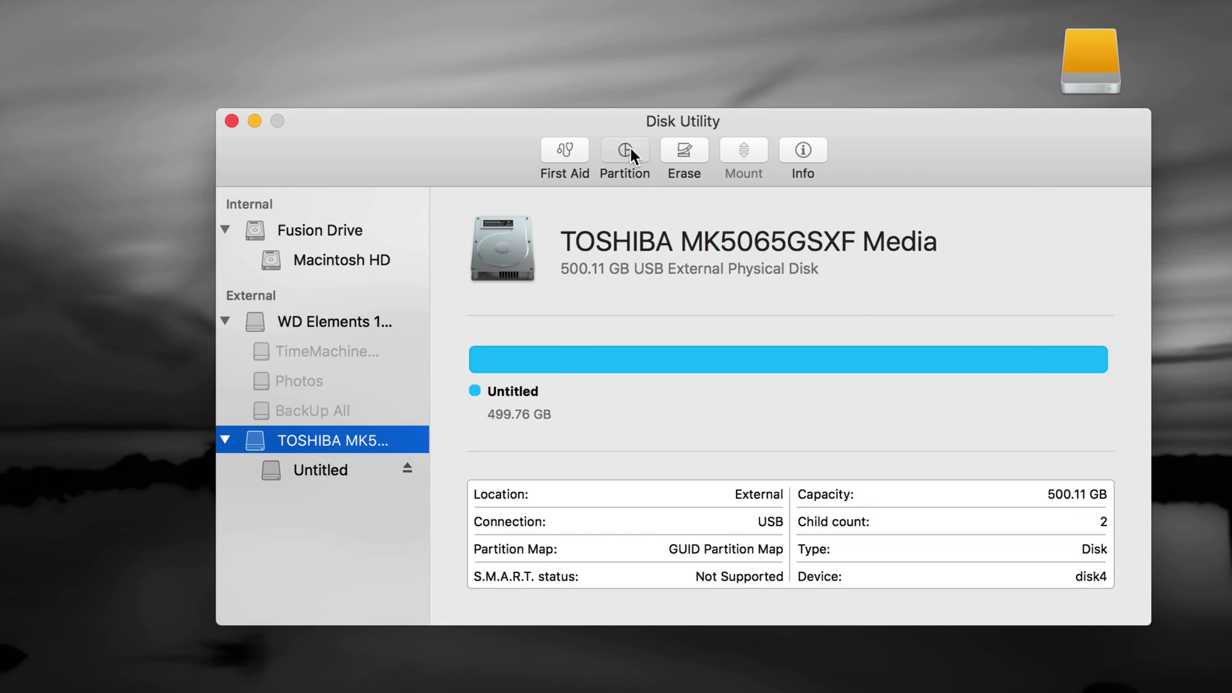
click(627, 150)
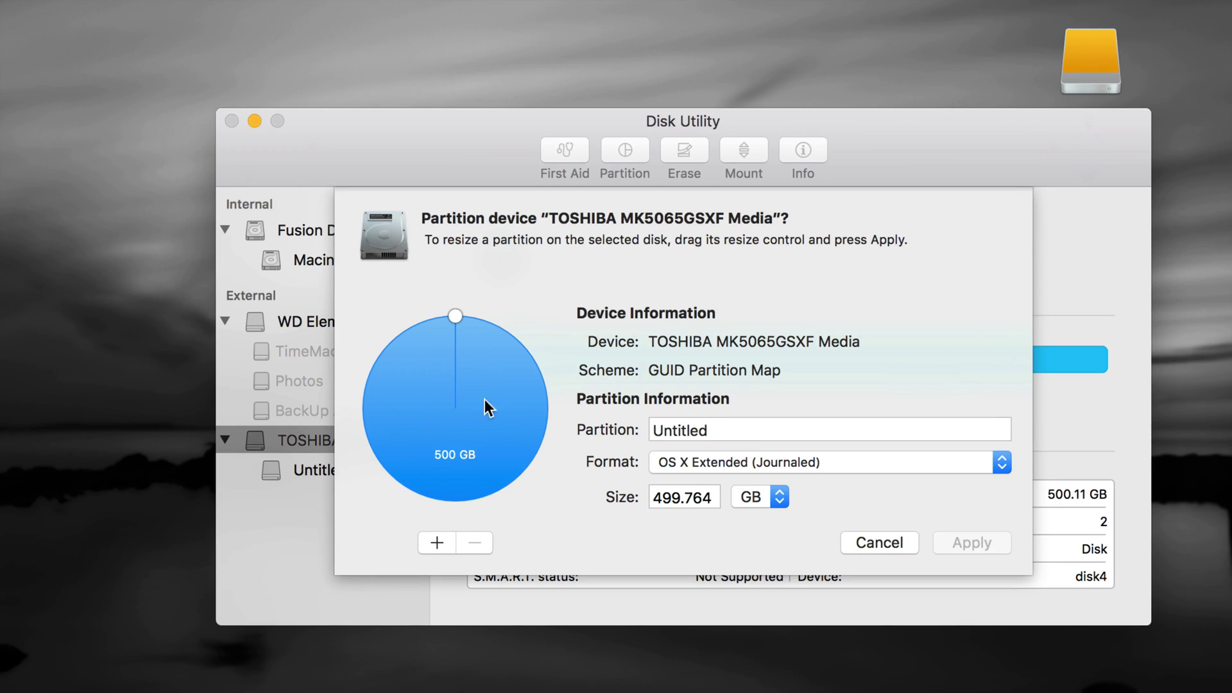
click(440, 542)
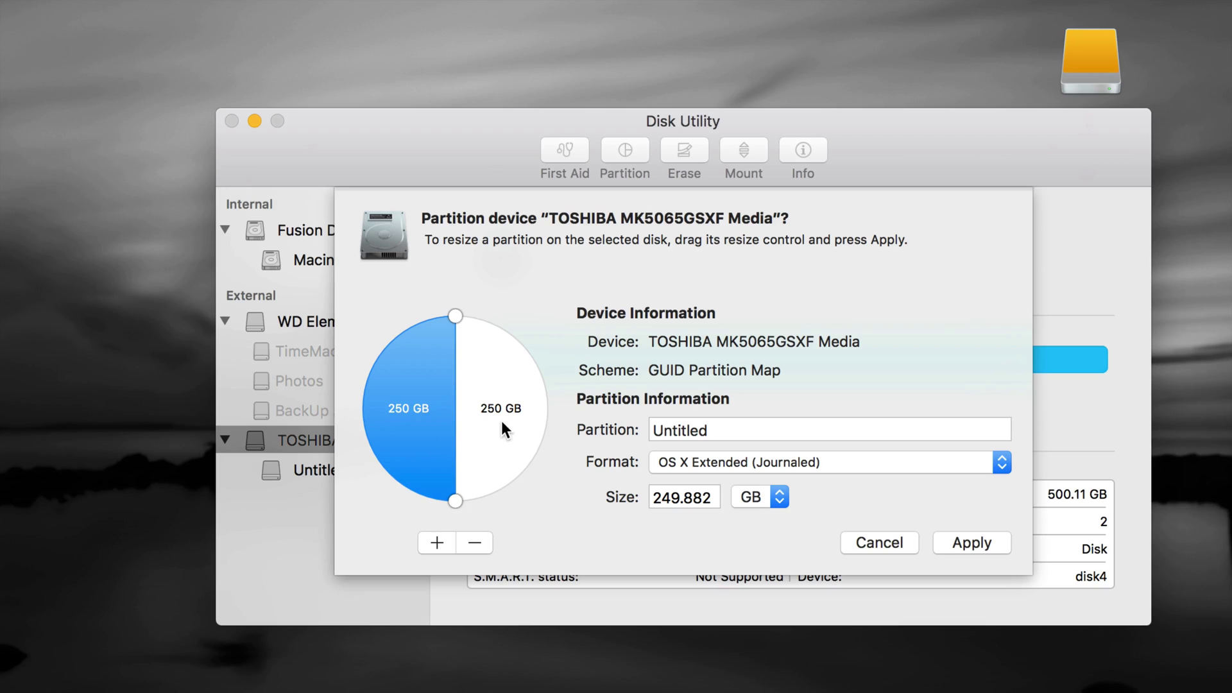
Resize the selected 250 GB partition in the pie chart to about 120 GB, leaving the rest to the other partition.
click(685, 497)
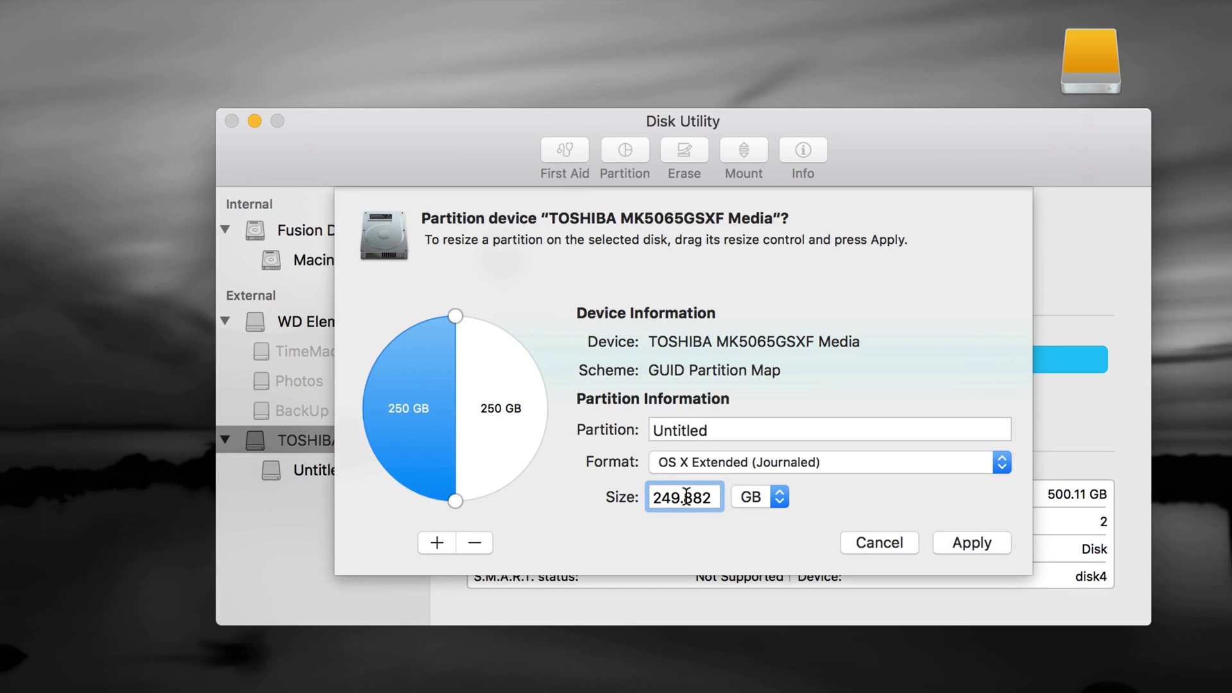
drag(455, 499, 394, 402)
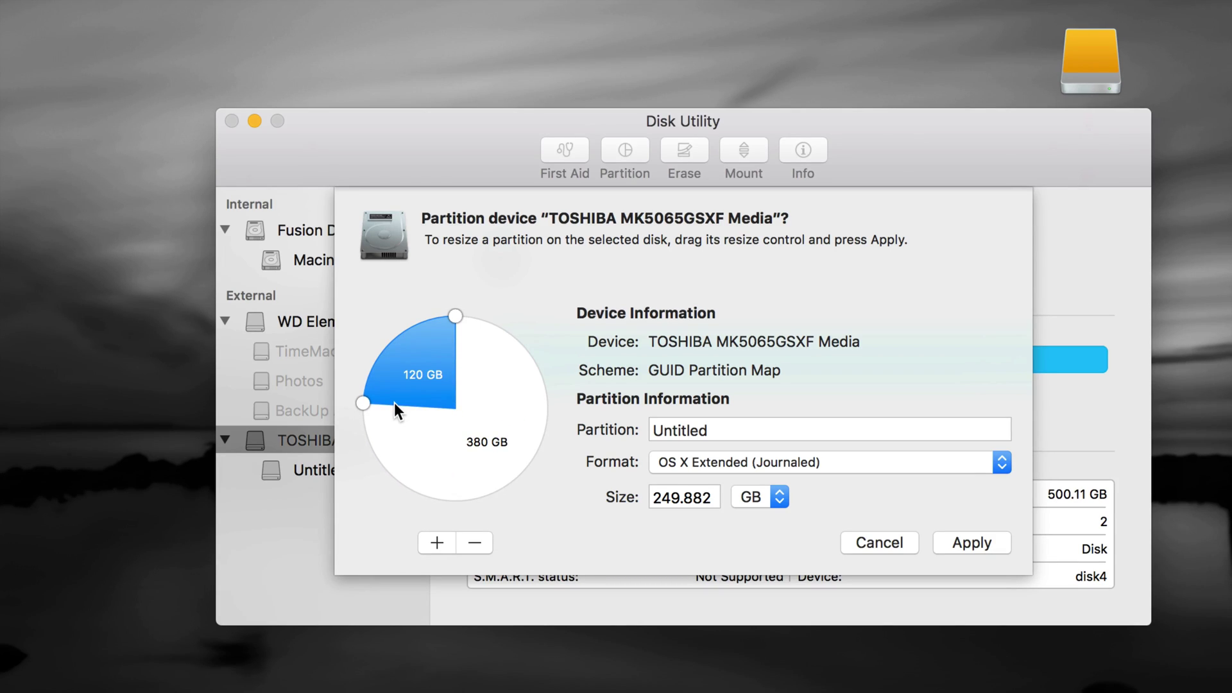
drag(395, 403, 394, 403)
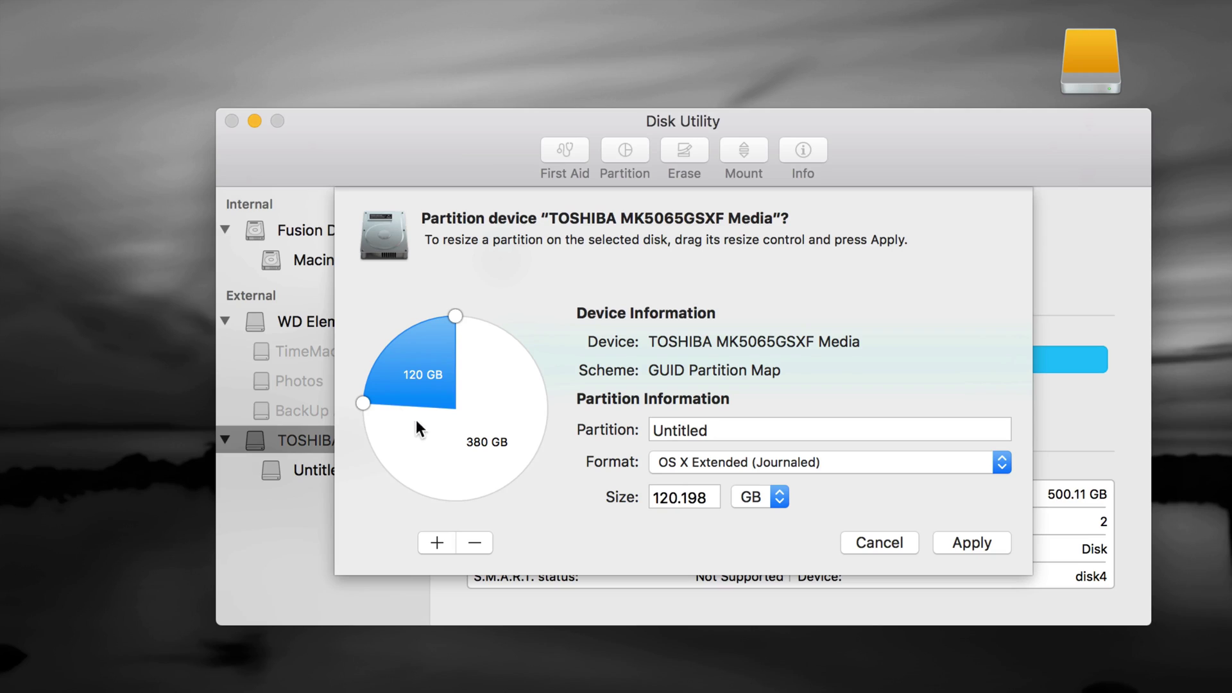
Choose OS X Extended (Journaled) as the format of the 380 GB partition and ExFAT for the 120 GB partition.
click(477, 441)
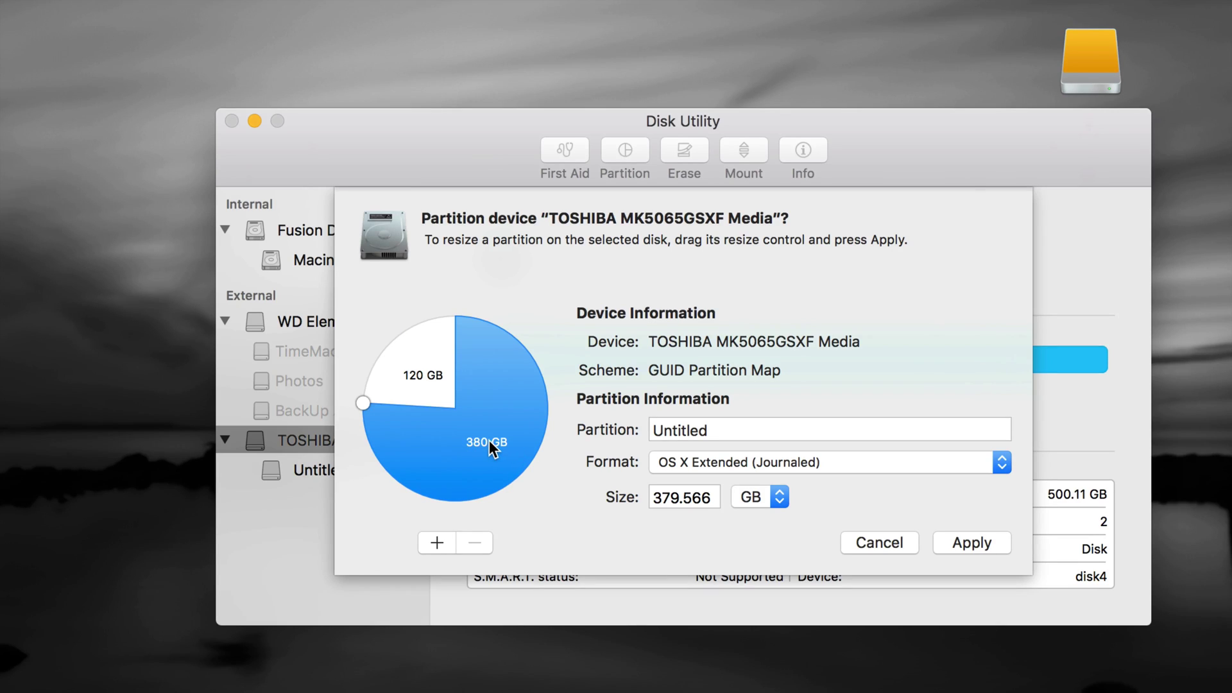
click(849, 471)
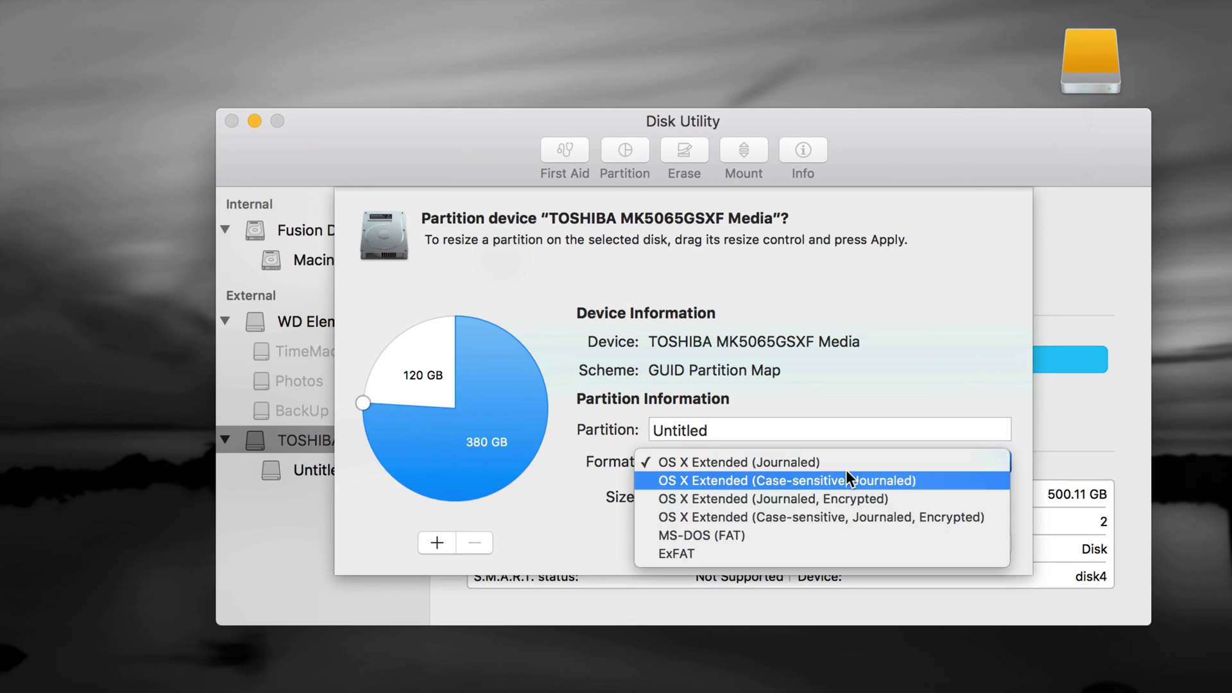
click(803, 468)
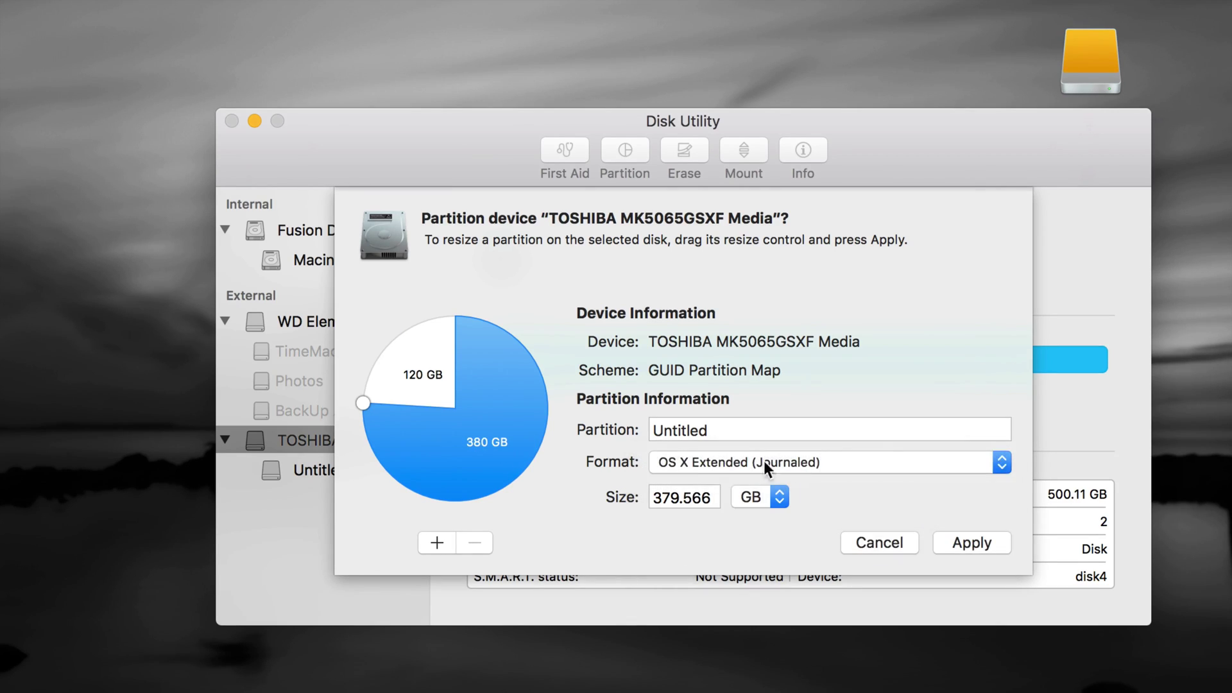
click(431, 379)
click(846, 457)
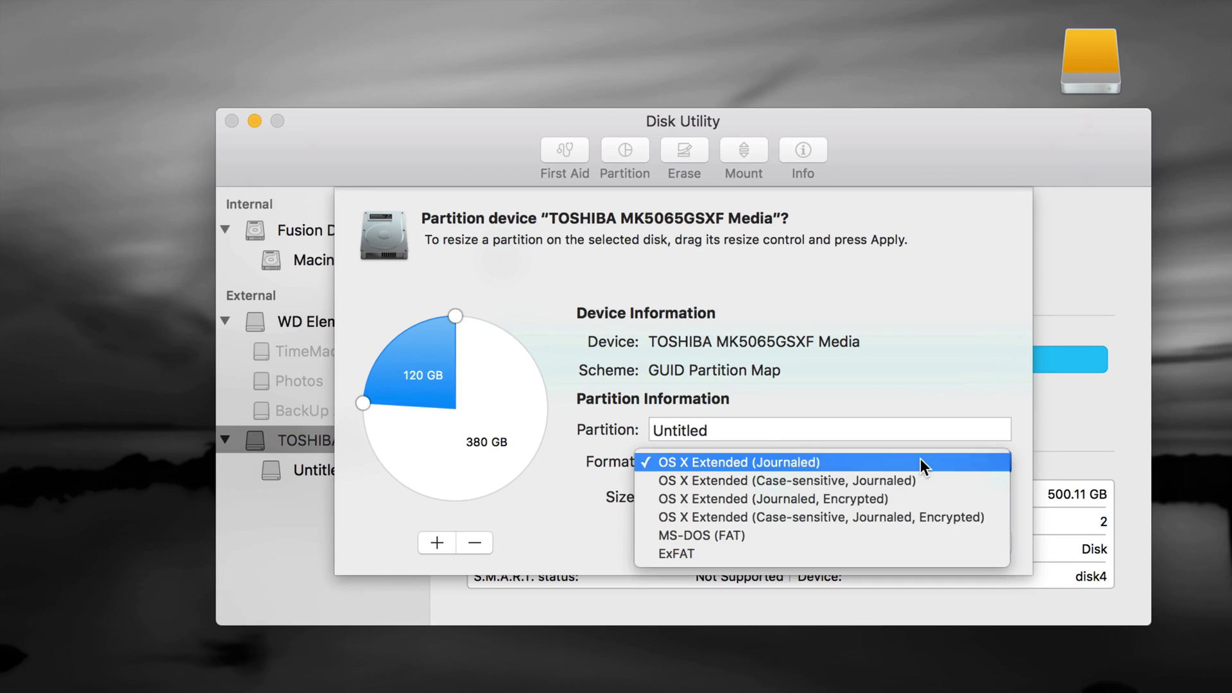
key(Up)
key(Return)
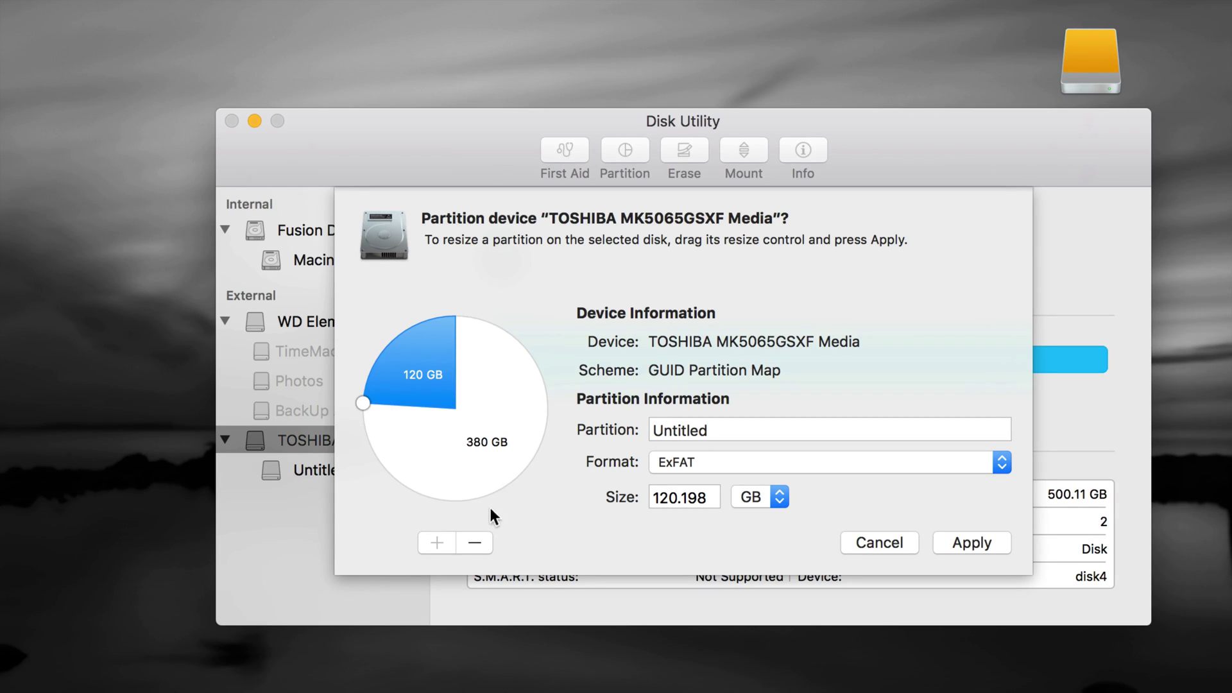
Try splitting the 380 GB partition into two 190 GB parts and remove the added partition again.
click(499, 448)
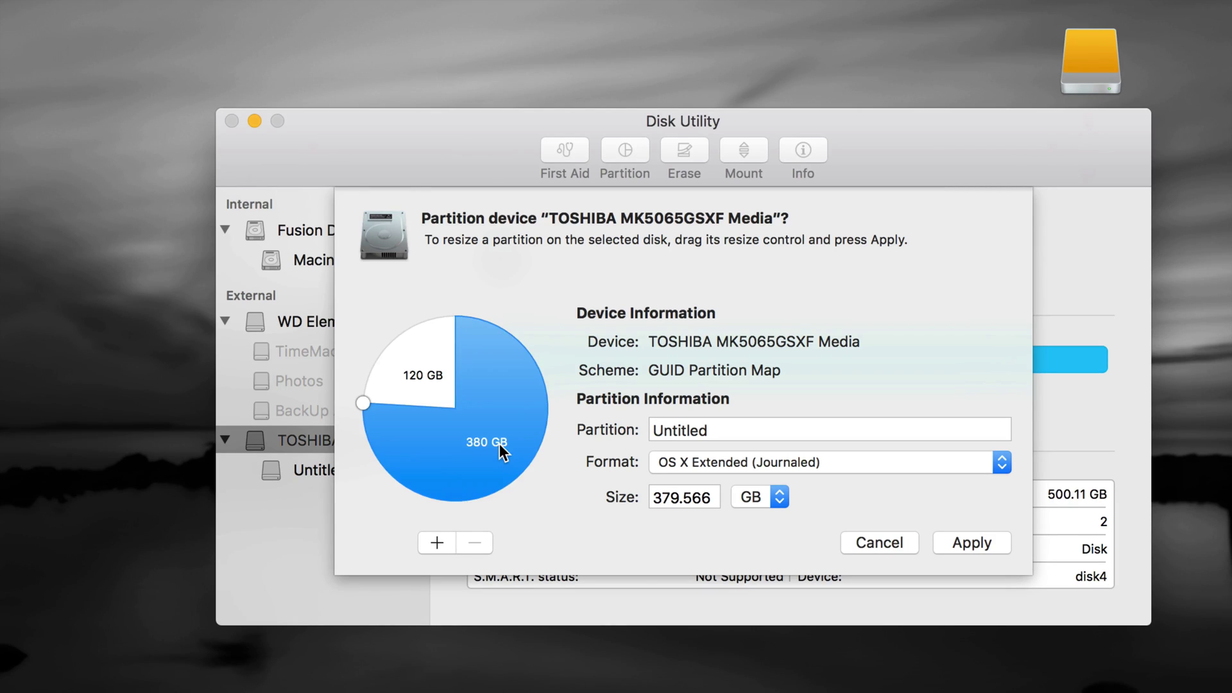
click(436, 541)
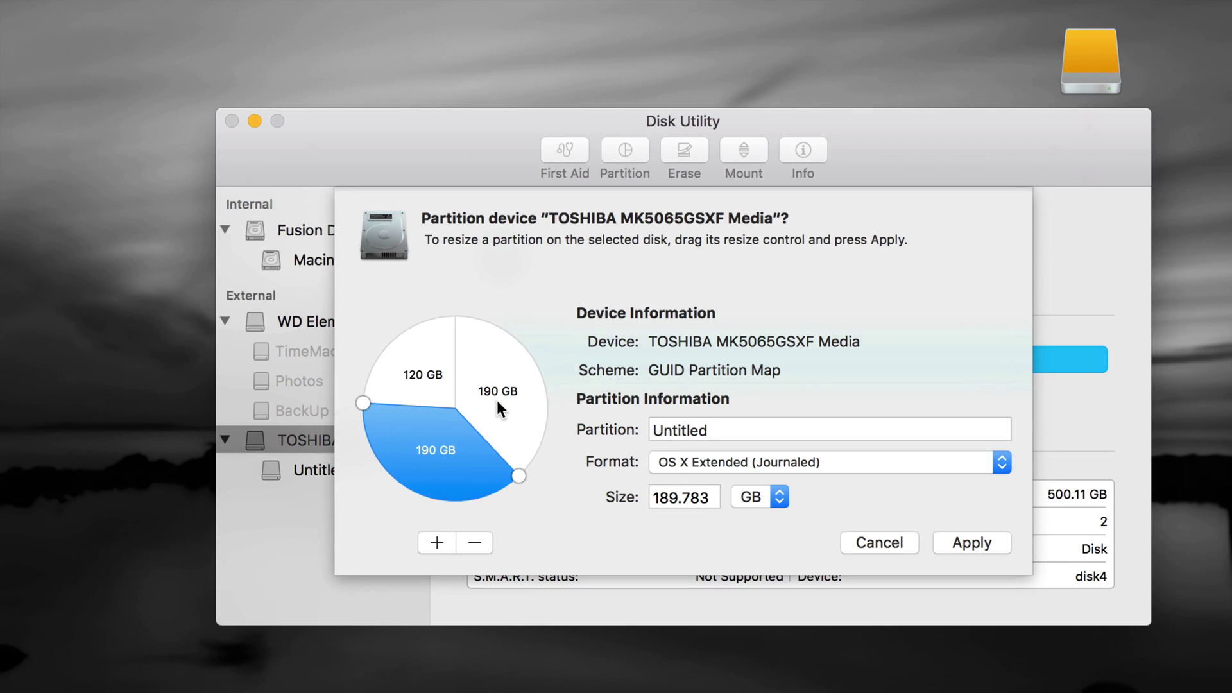
click(474, 543)
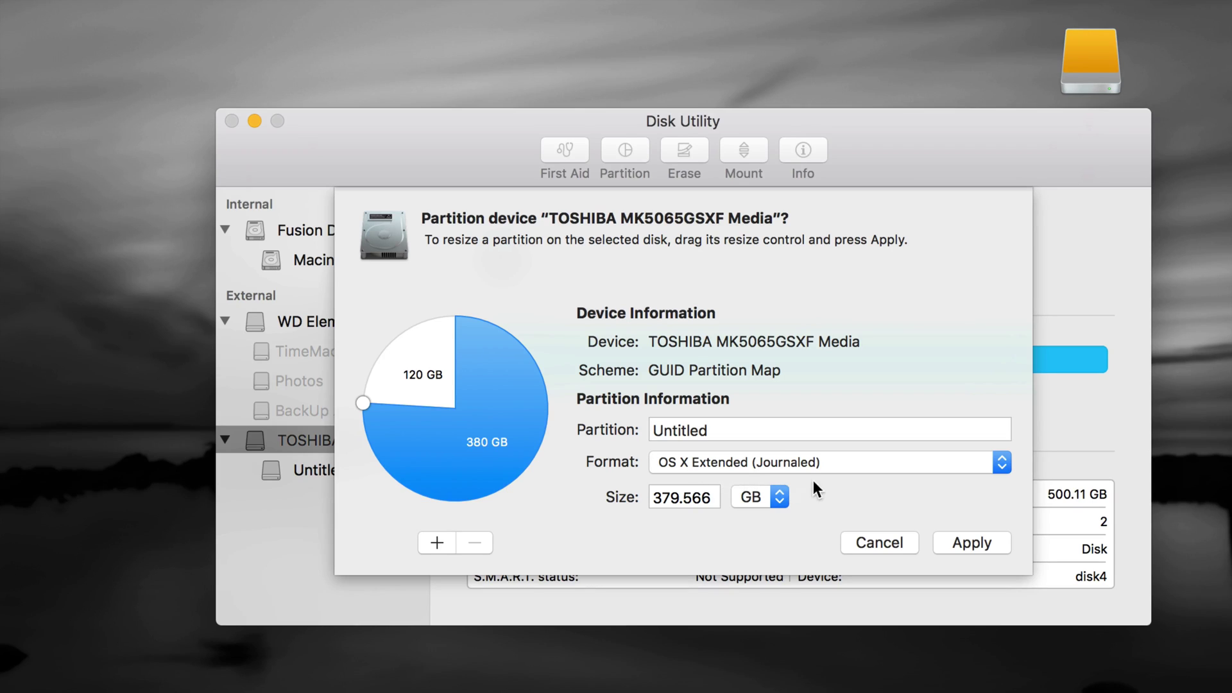
Review both partitions, apply the new layout to the TOSHIBA disk with the operation details shown, and close the completed report.
click(410, 372)
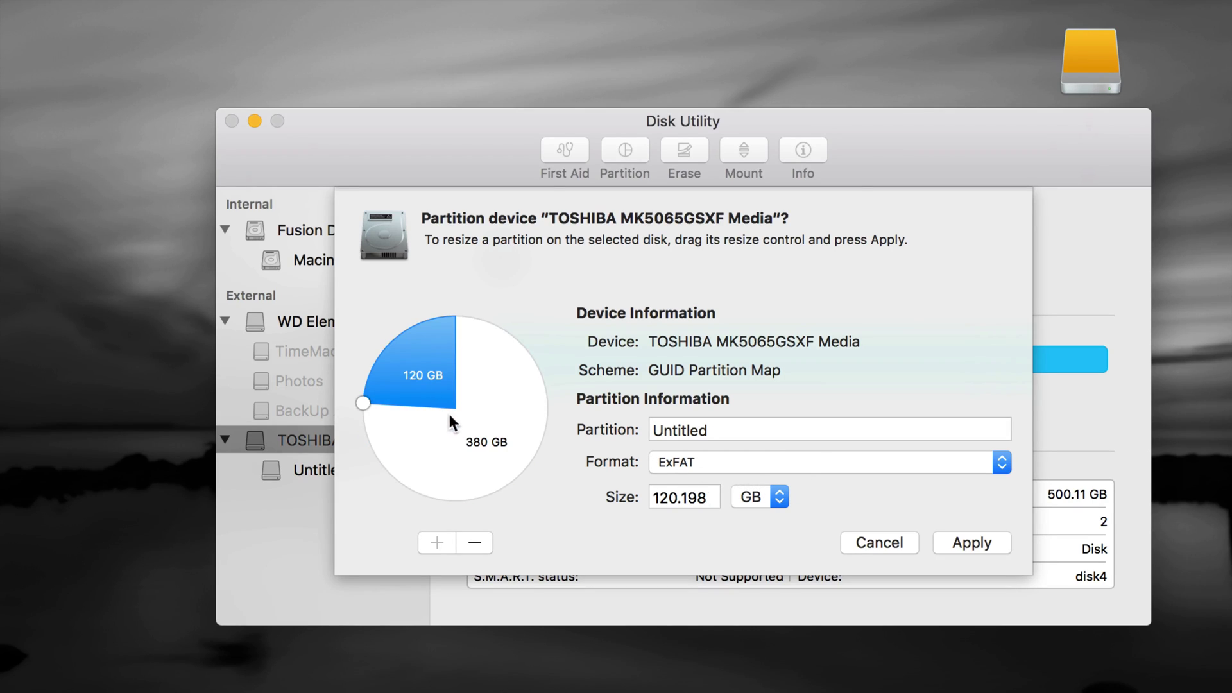
click(497, 442)
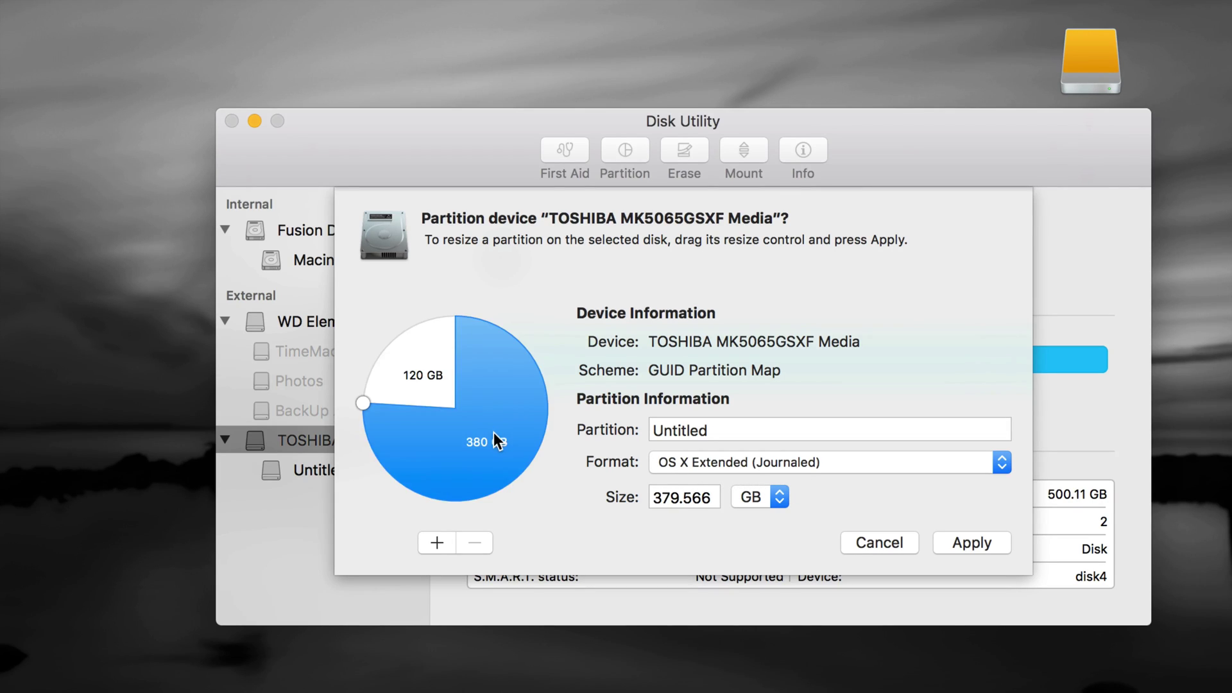
click(946, 544)
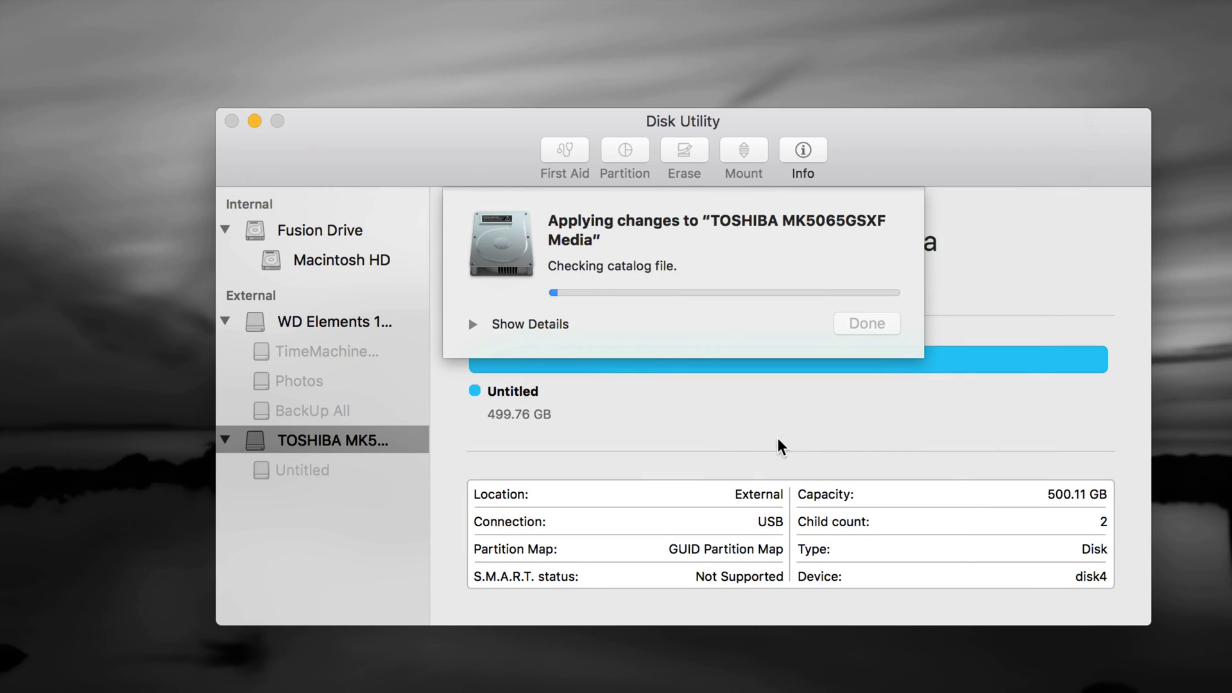
click(472, 326)
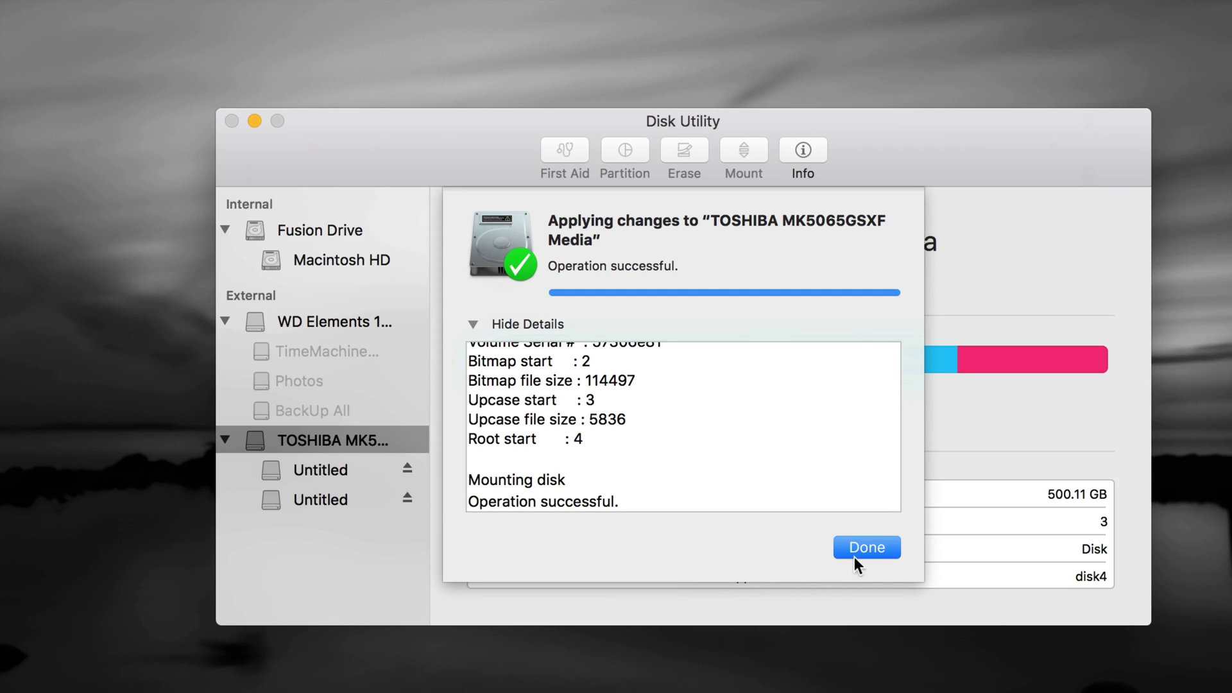
click(874, 550)
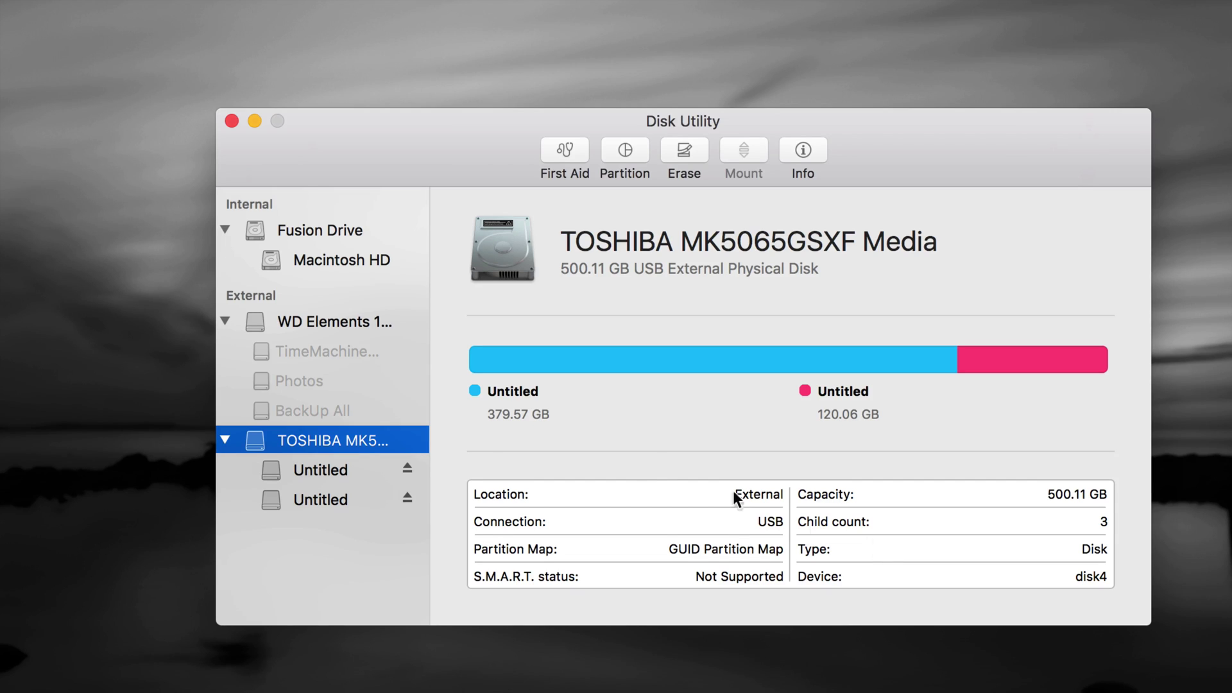
View the details of both Untitled volumes and arrange the Disk Utility window and the two drive icons side by side.
click(317, 469)
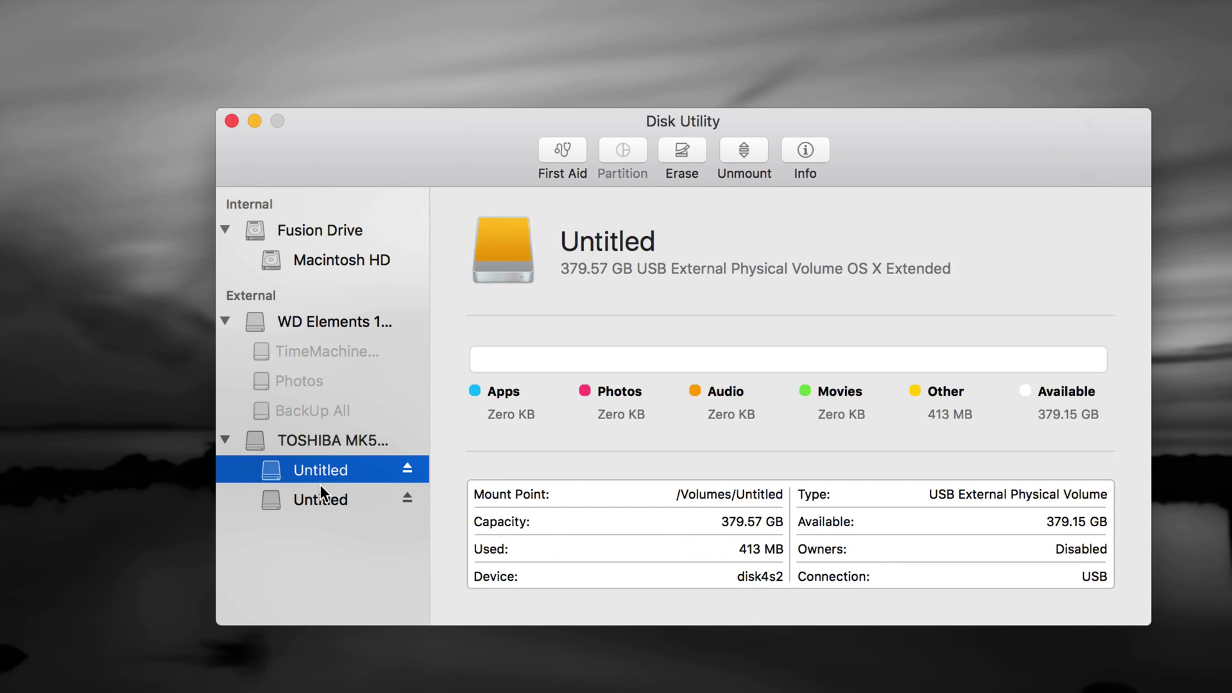
click(321, 494)
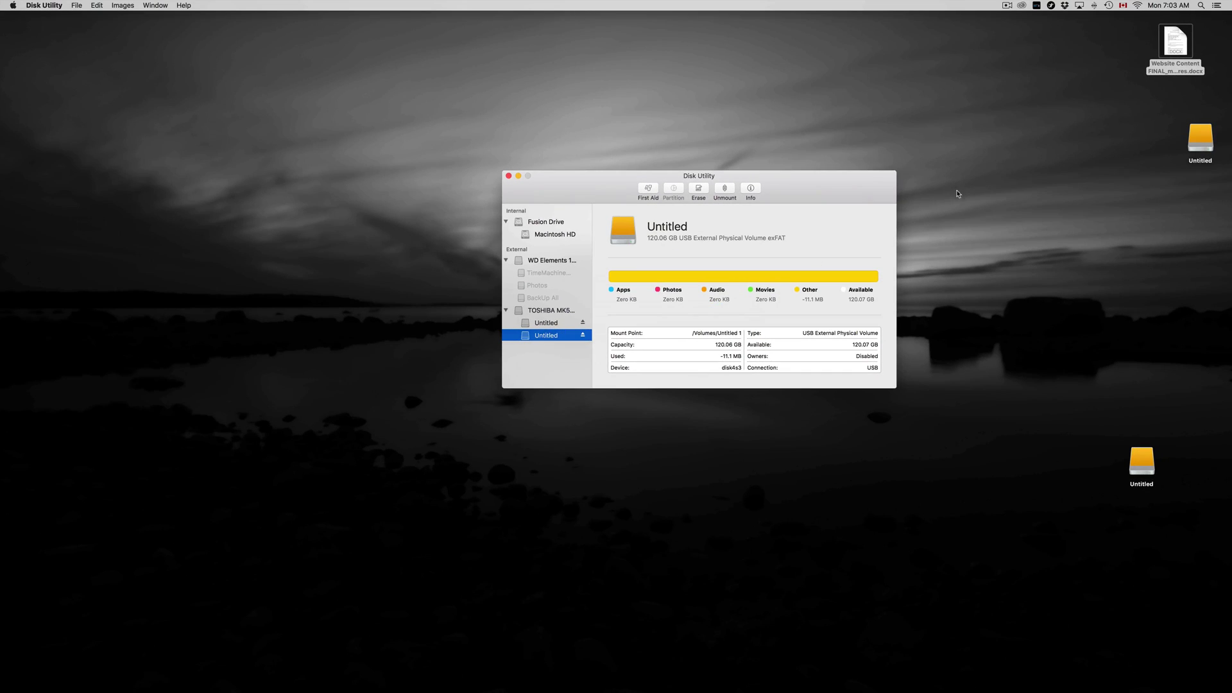
drag(1203, 136, 1004, 229)
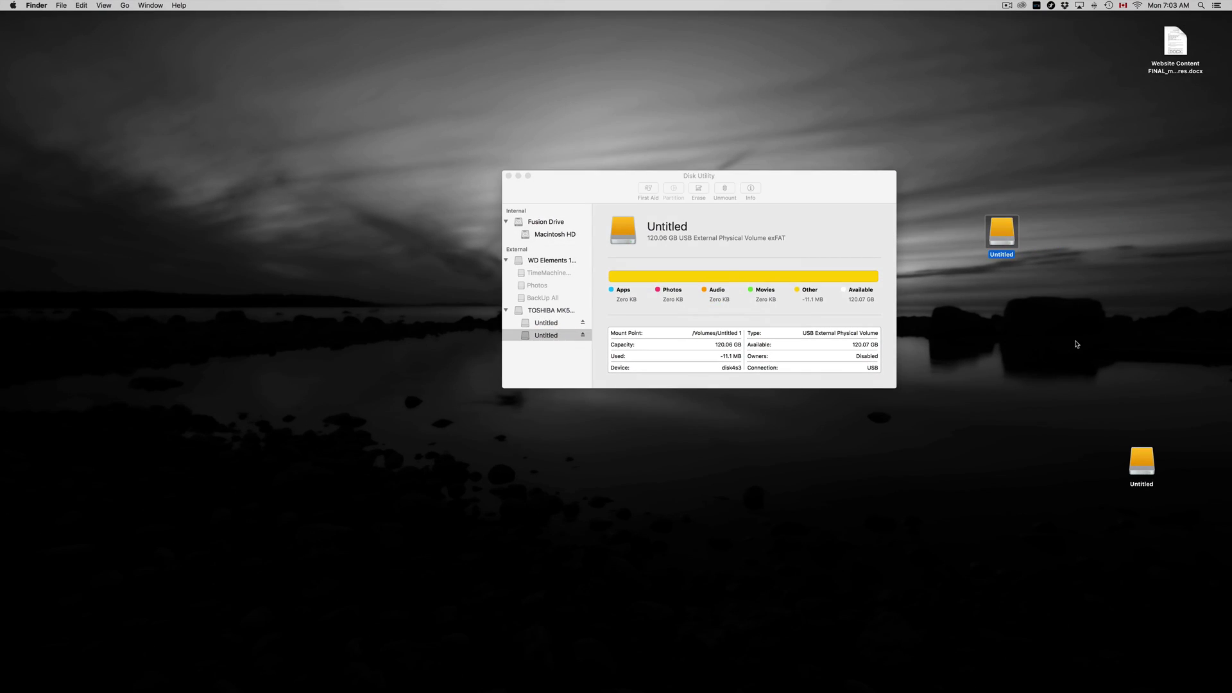
drag(1124, 449, 1059, 238)
drag(832, 189, 679, 208)
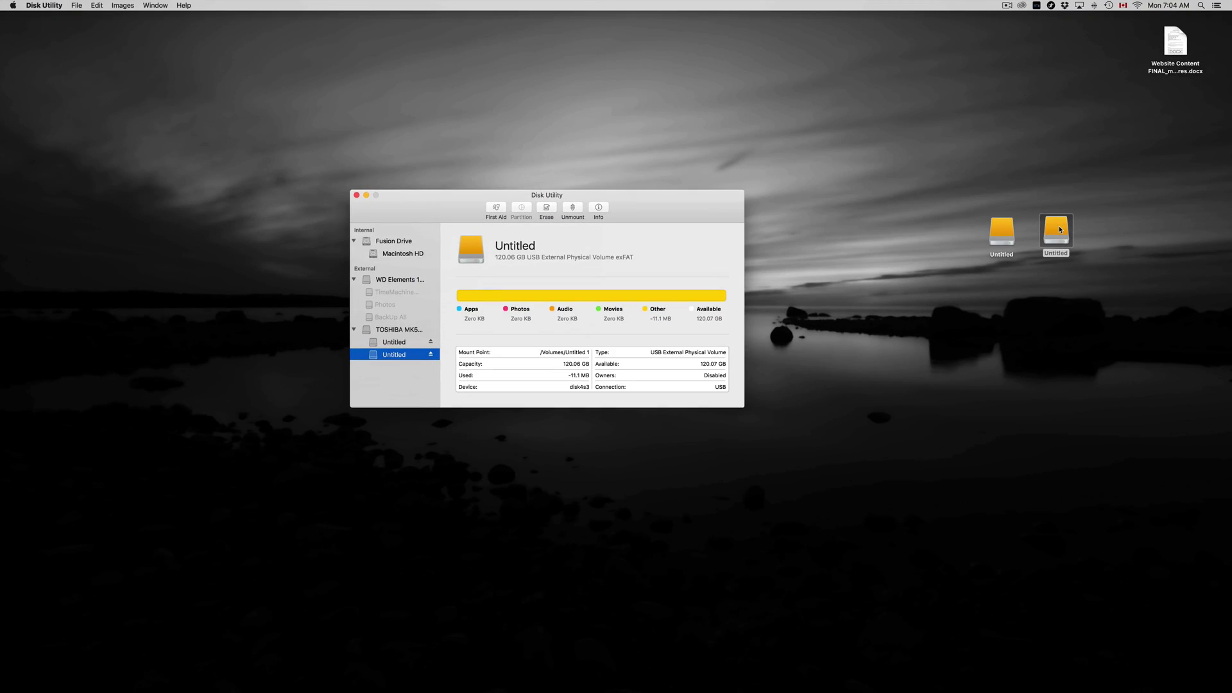
Open the info window of the ExFAT Untitled drive beside Disk Utility and examine its capacity and format.
right_click(1060, 229)
click(1072, 261)
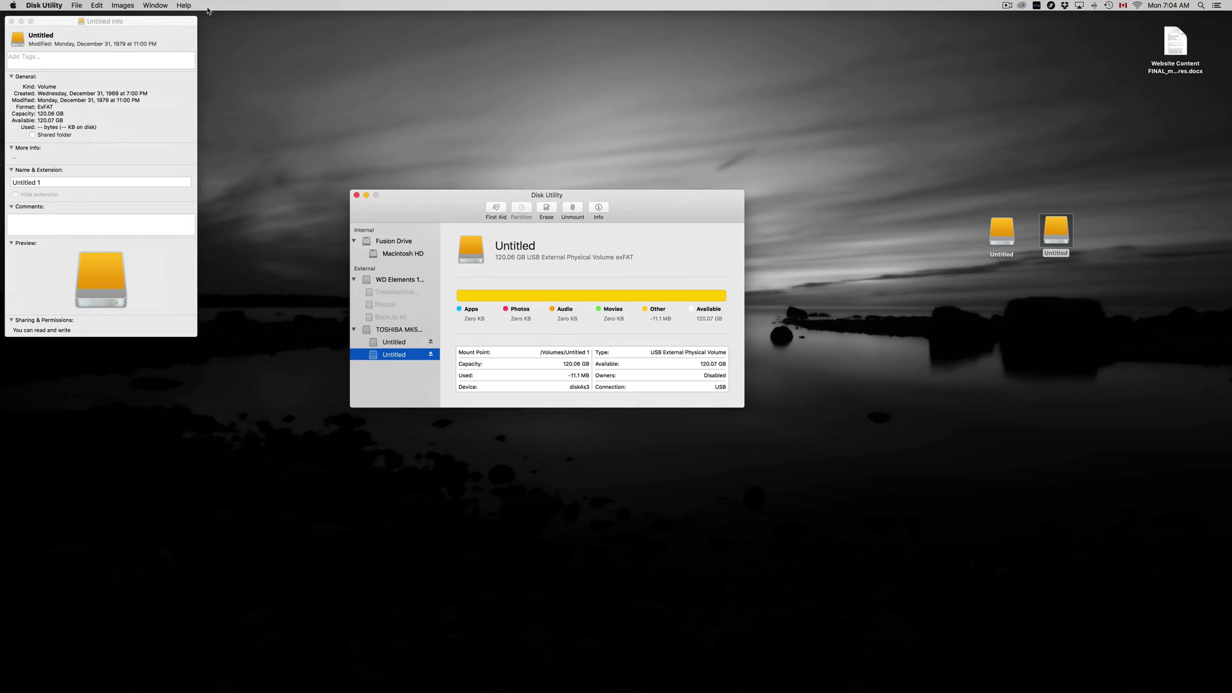
drag(161, 20, 915, 137)
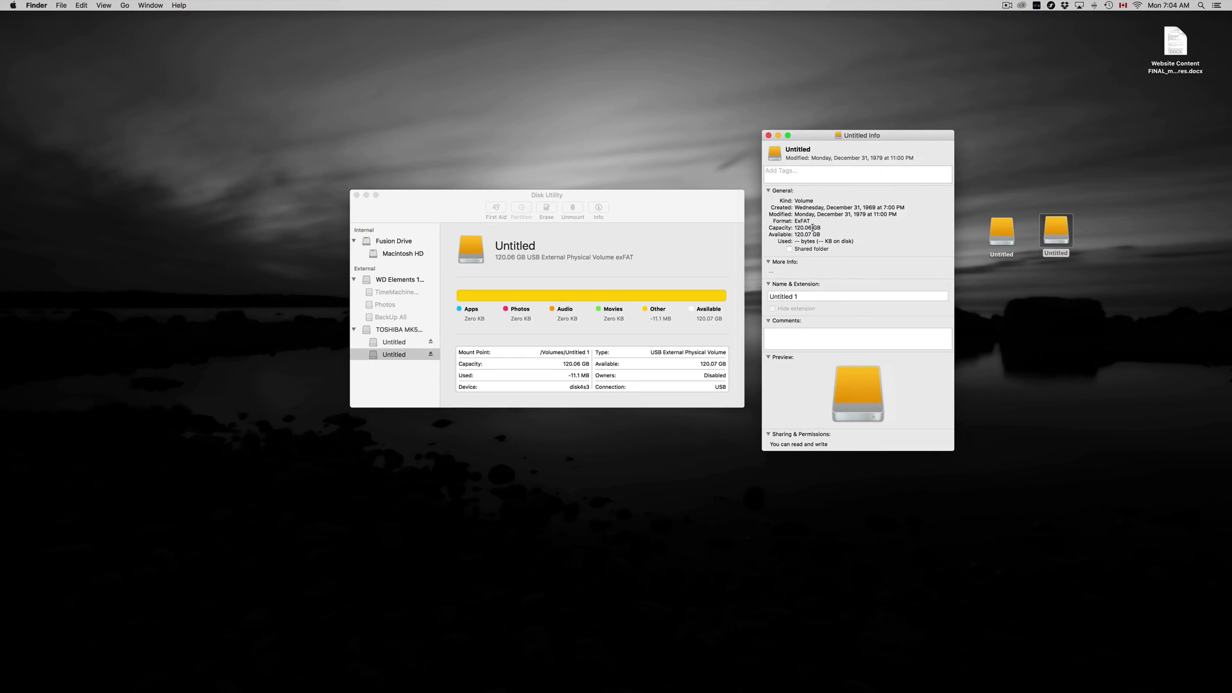
drag(796, 228, 825, 227)
drag(811, 221, 787, 220)
Rename the ExFAT drive as PC in its info window and close that window.
click(794, 295)
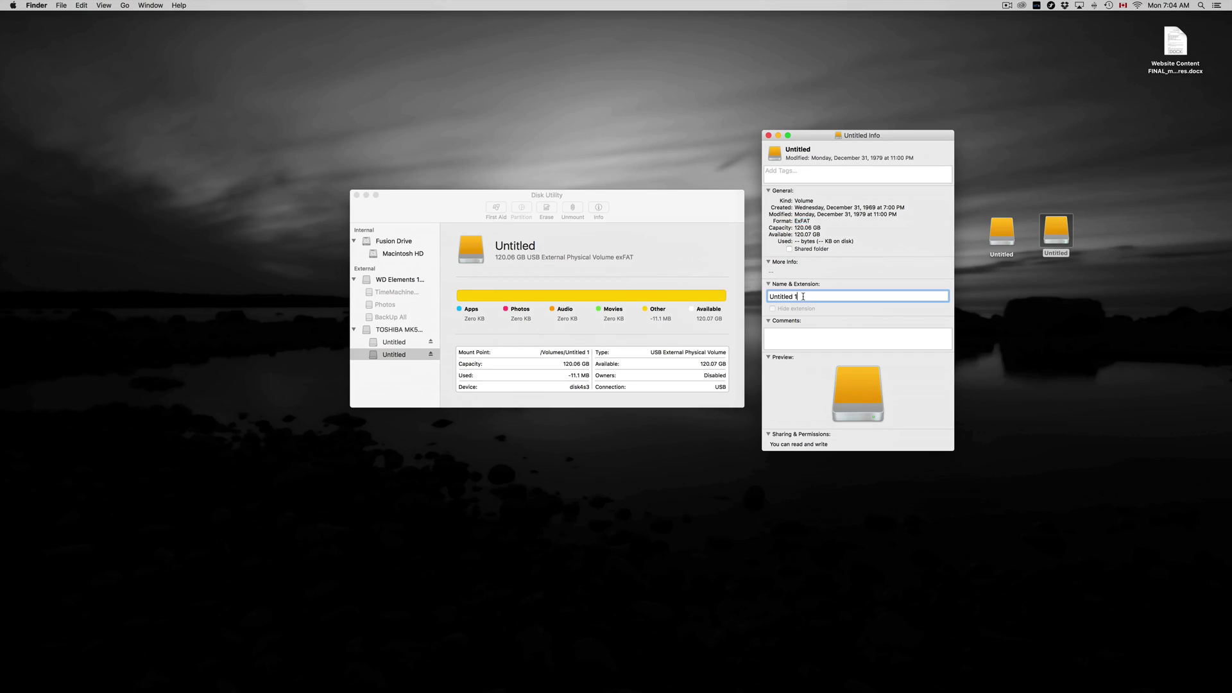
drag(799, 296, 760, 296)
text(PC)
click(1014, 337)
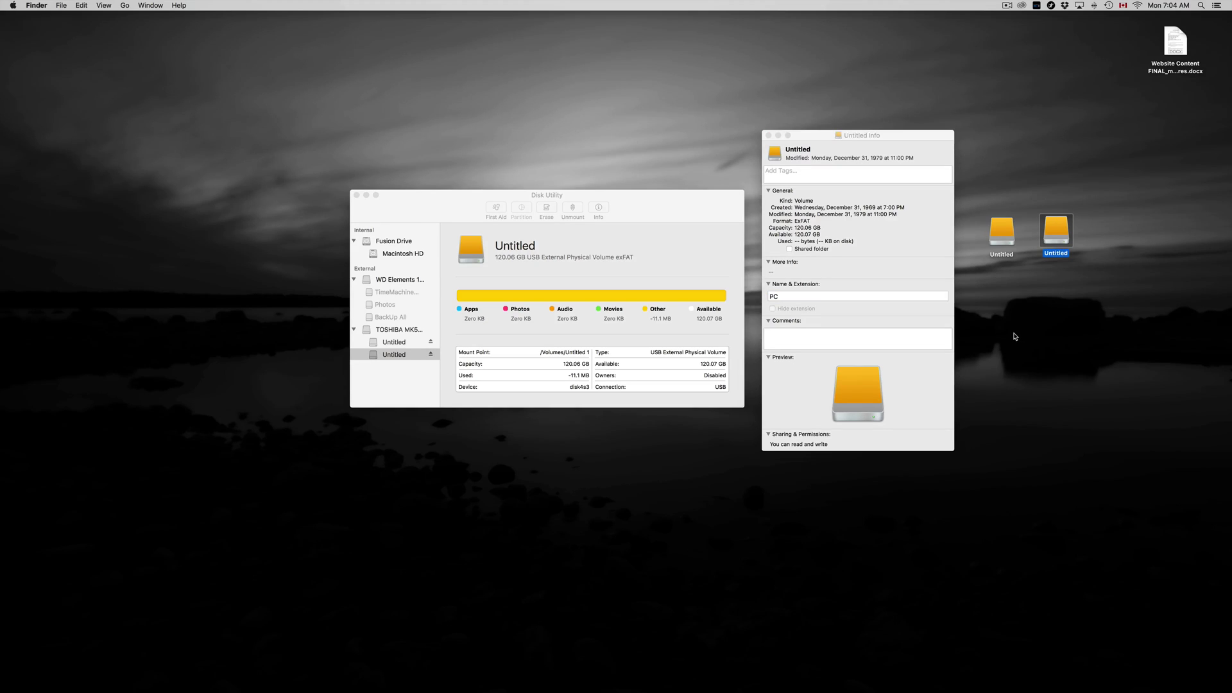
click(768, 135)
Rename the remaining Untitled drive on the desktop as TimeMachine and shift its icon away from the PC drive.
click(1008, 257)
click(1007, 279)
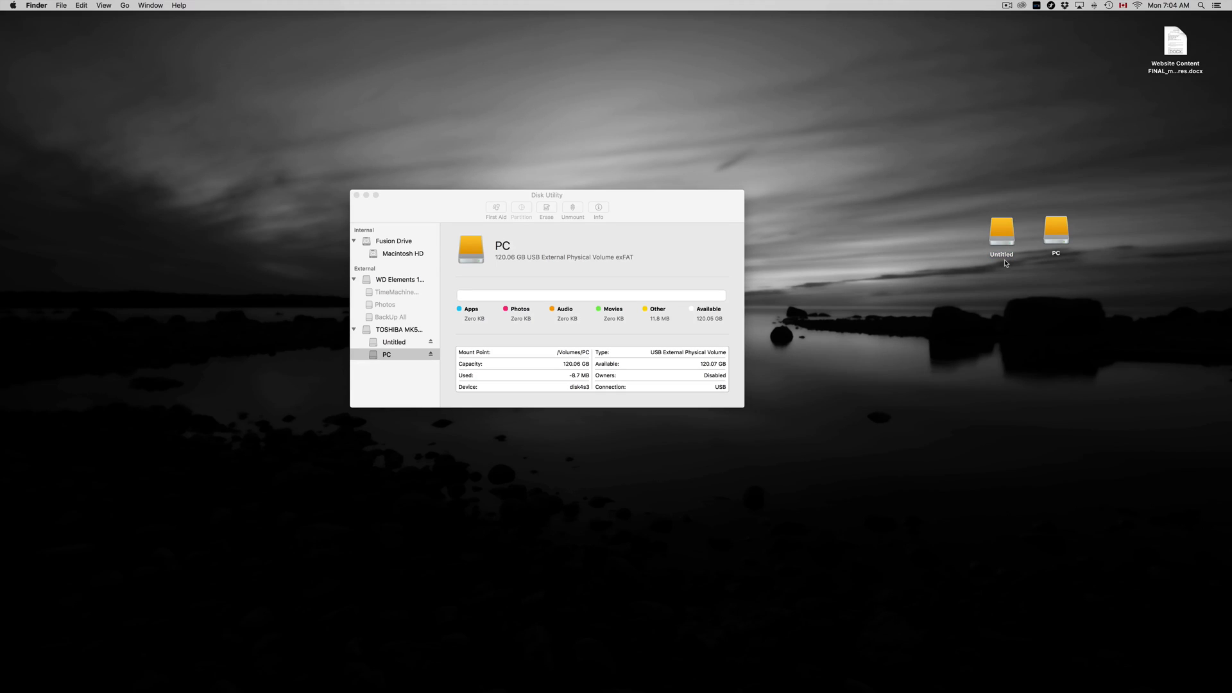
click(1005, 260)
drag(1005, 261, 1008, 262)
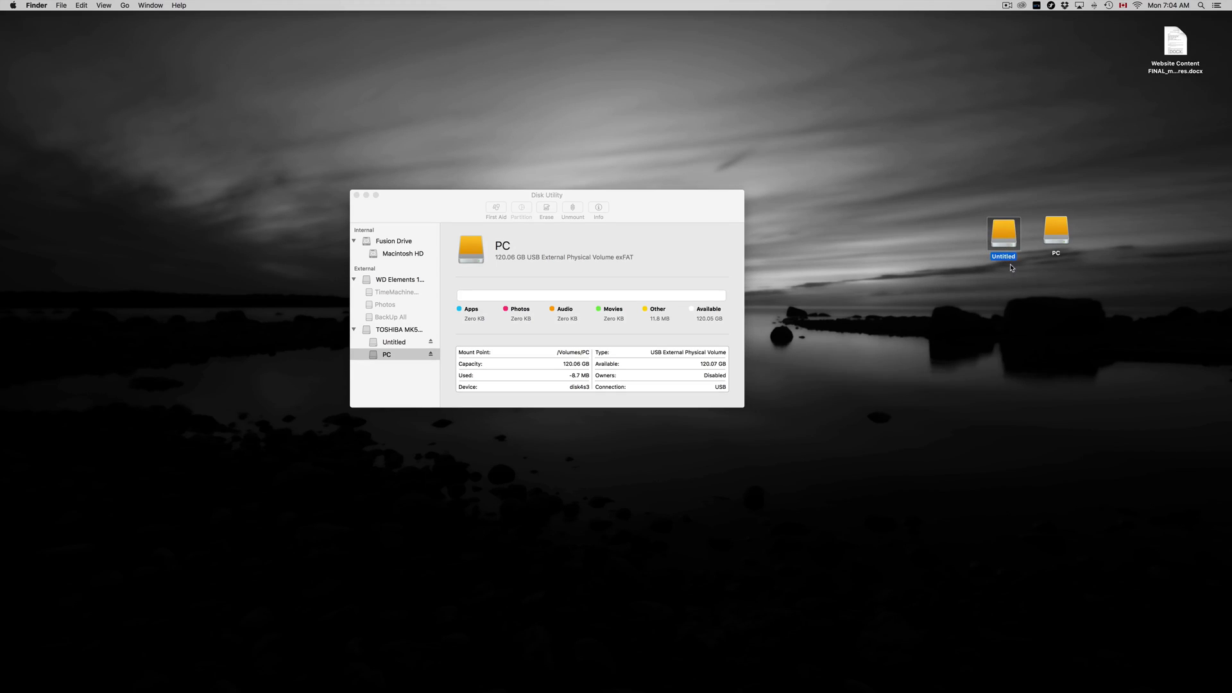
click(1012, 274)
click(1006, 261)
click(1021, 289)
click(1010, 258)
click(1009, 257)
text(TimeMachine)
click(1011, 290)
drag(1018, 242, 988, 247)
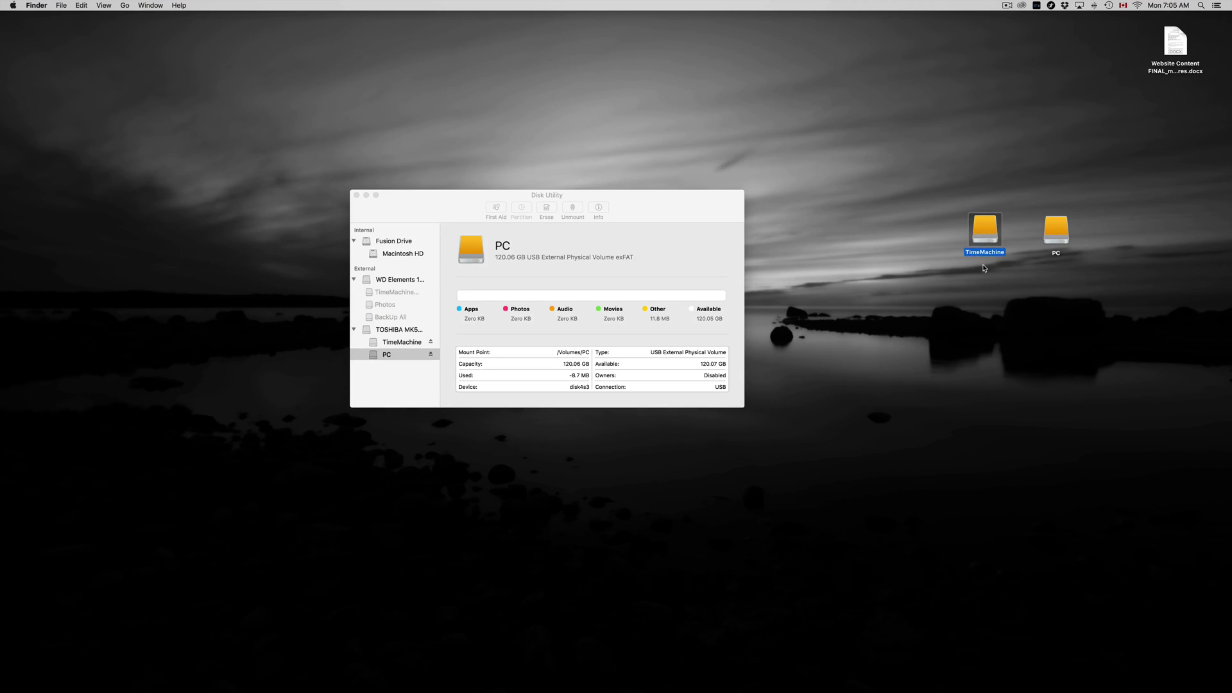
Extend the TimeMachine drive's name to TimeMachineNEW.
click(985, 268)
click(988, 253)
click(987, 253)
key(Right)
text(NEW)
click(982, 306)
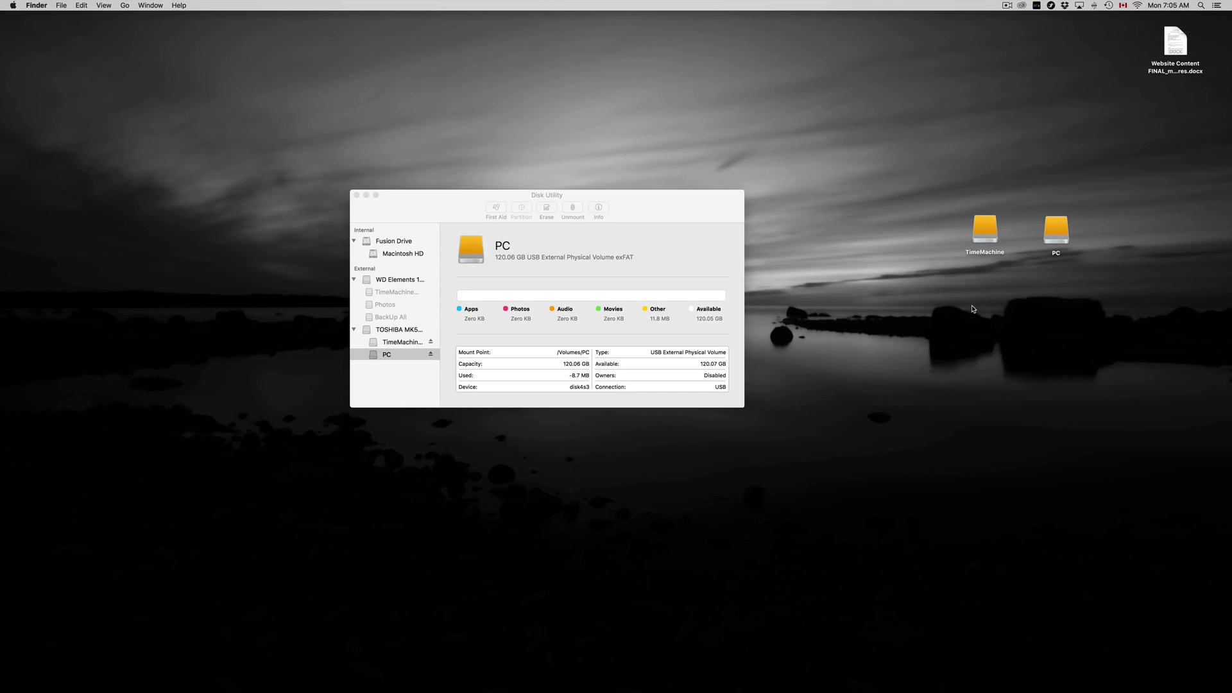
Reposition the TimeMachineNEW and PC drive icons closely side by side on the desktop.
click(982, 253)
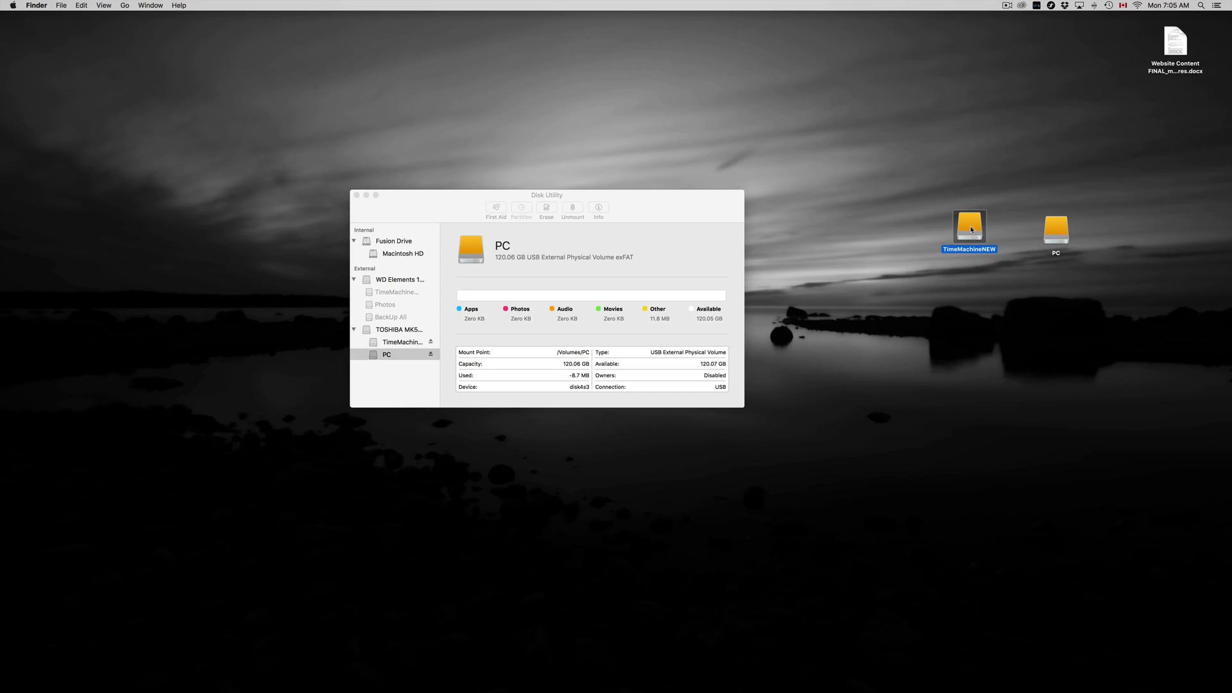
drag(1045, 233, 968, 246)
click(1015, 270)
Open the PC drive, move its window below the drive icons and copy the Website Content document from the desktop into it.
click(1026, 230)
double_click(1025, 229)
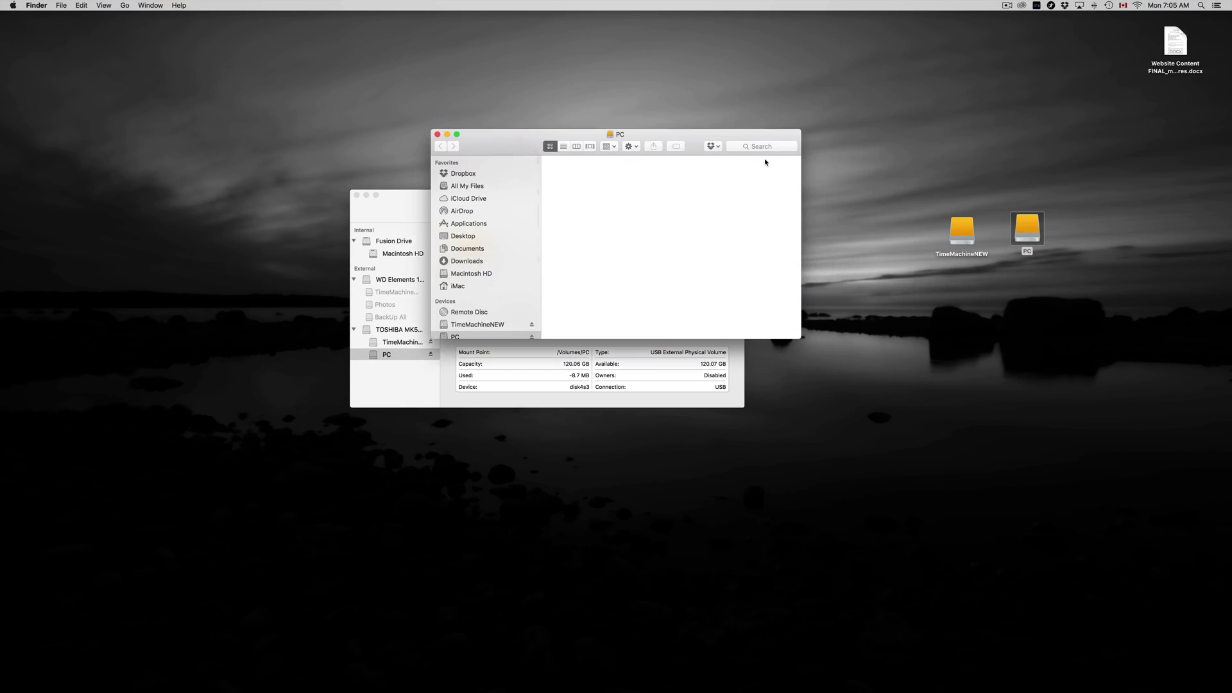
drag(729, 138, 967, 308)
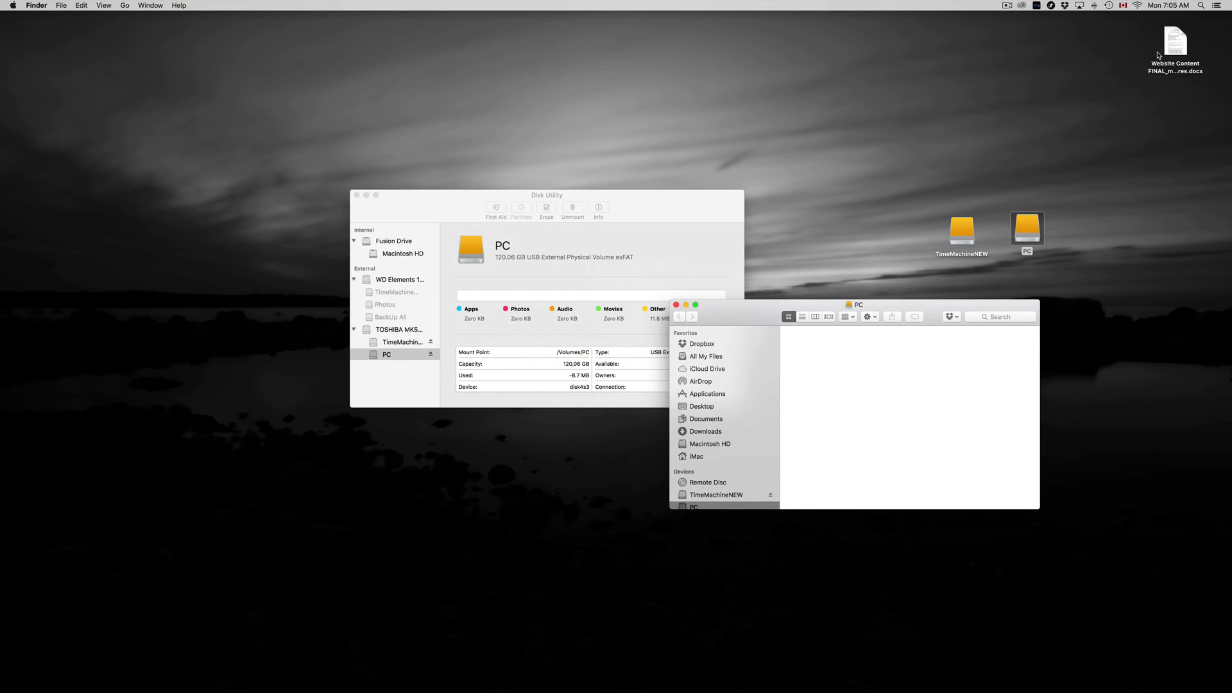
drag(1159, 57, 849, 355)
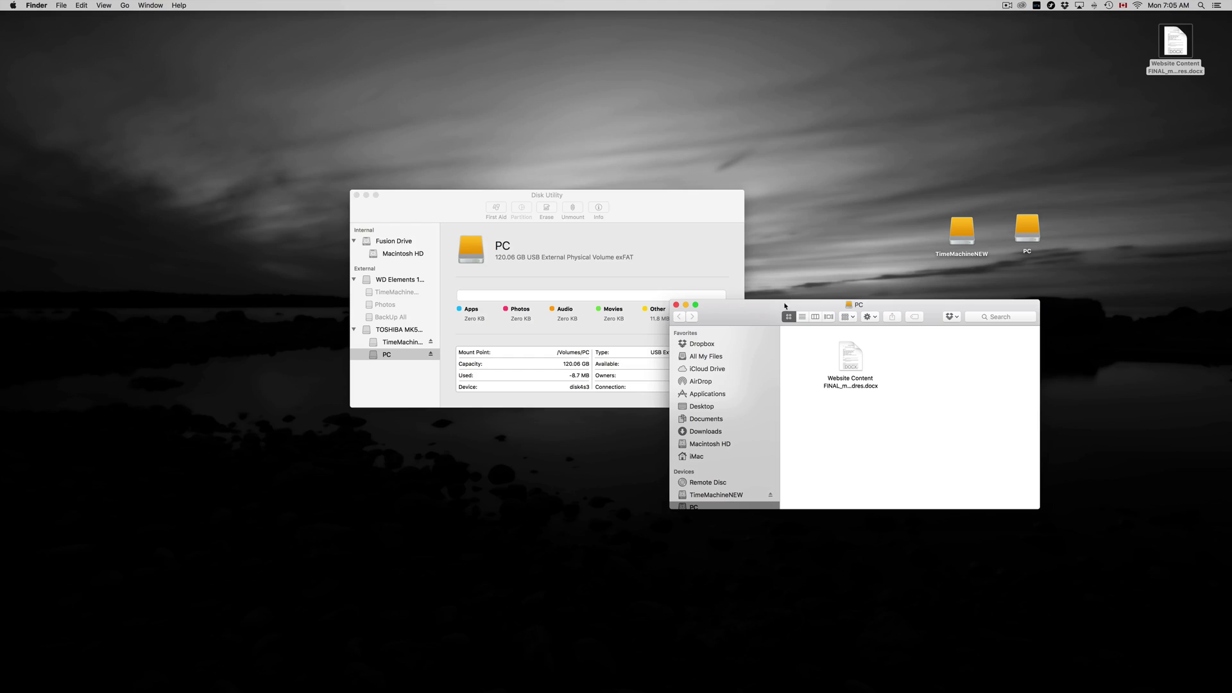
Open the TimeMachineNEW drive to view its contents below the PC window and close all Finder windows.
double_click(961, 236)
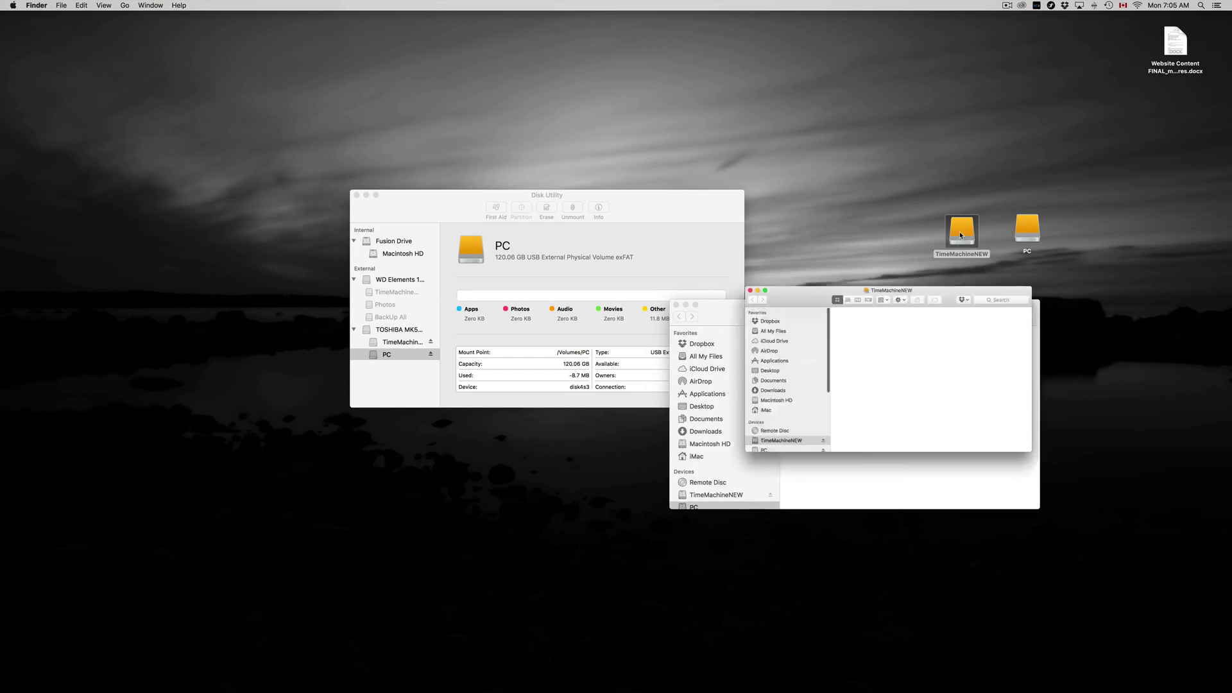
drag(764, 316, 860, 410)
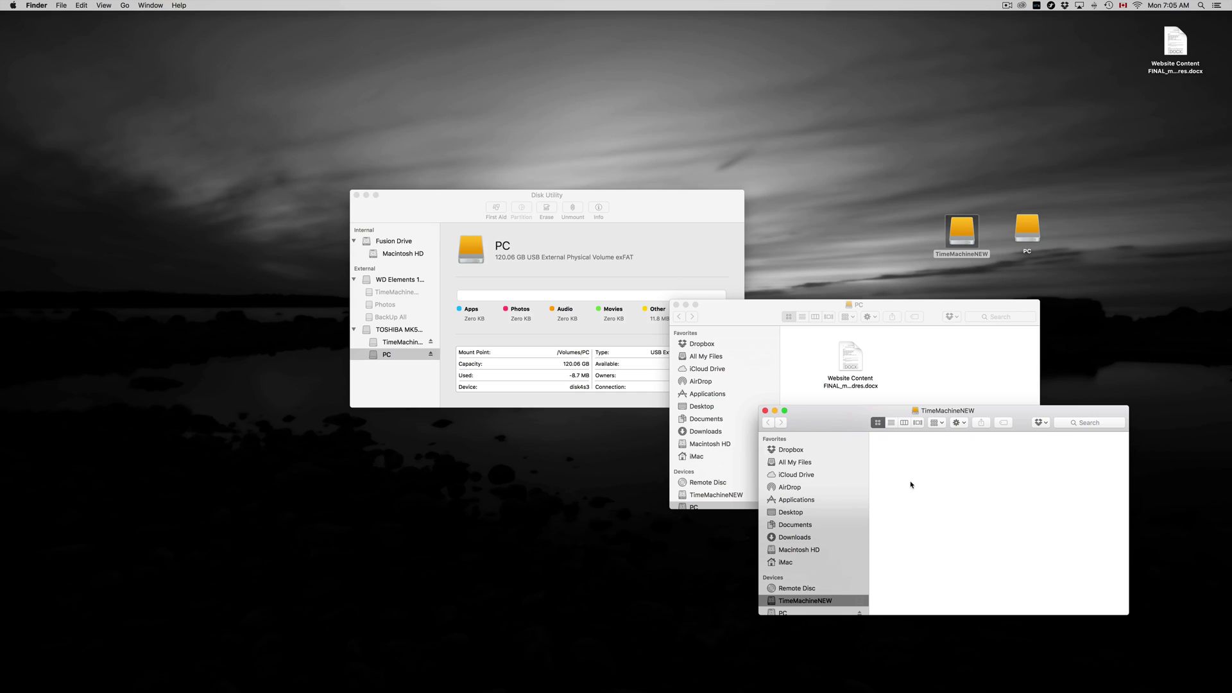
alt+click(674, 304)
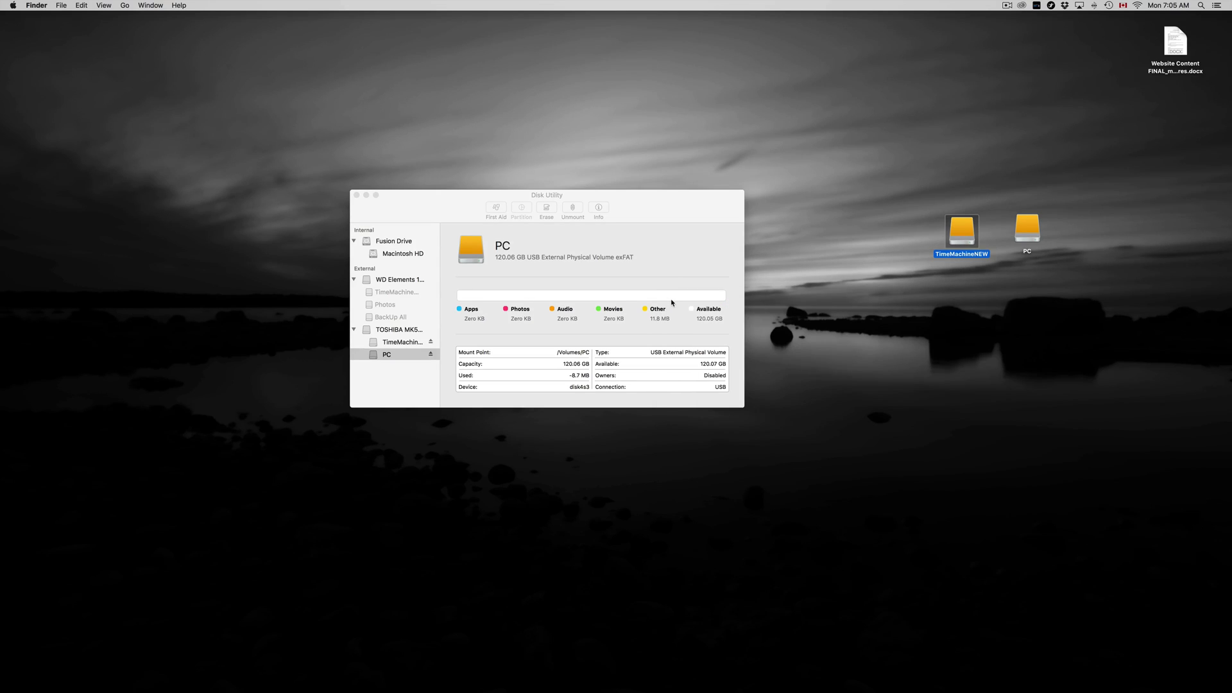
Close Disk Utility and open the Time Machine settings in System Preferences.
drag(646, 231, 730, 280)
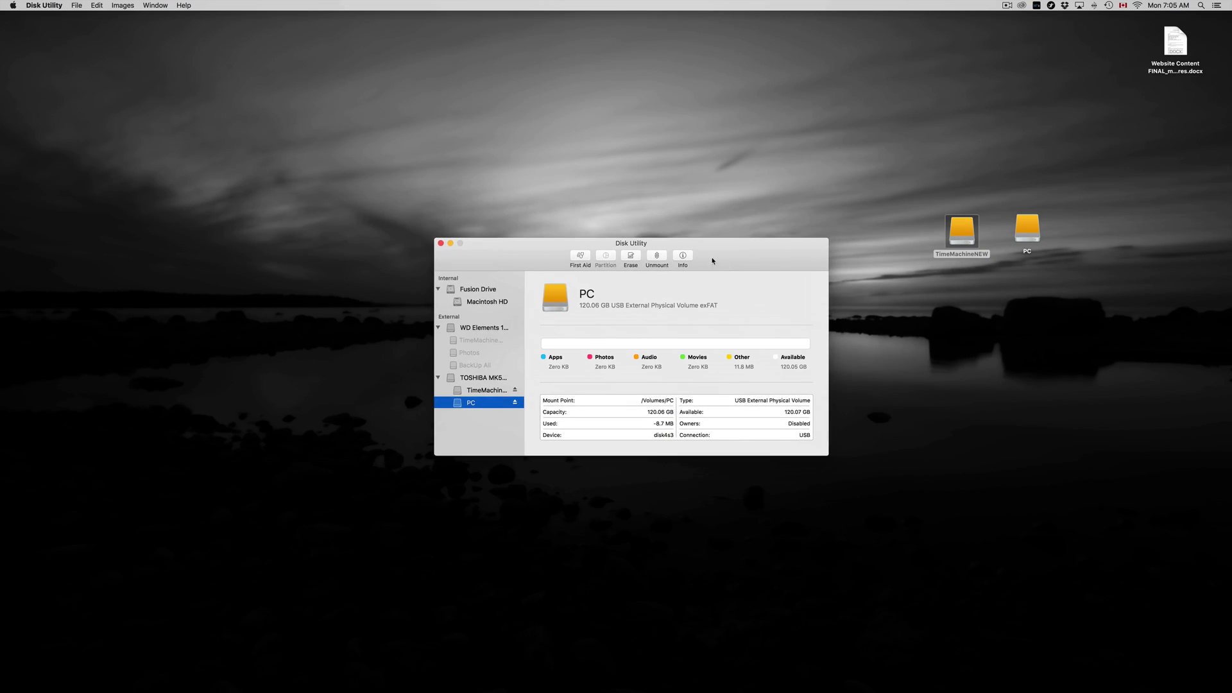
click(441, 243)
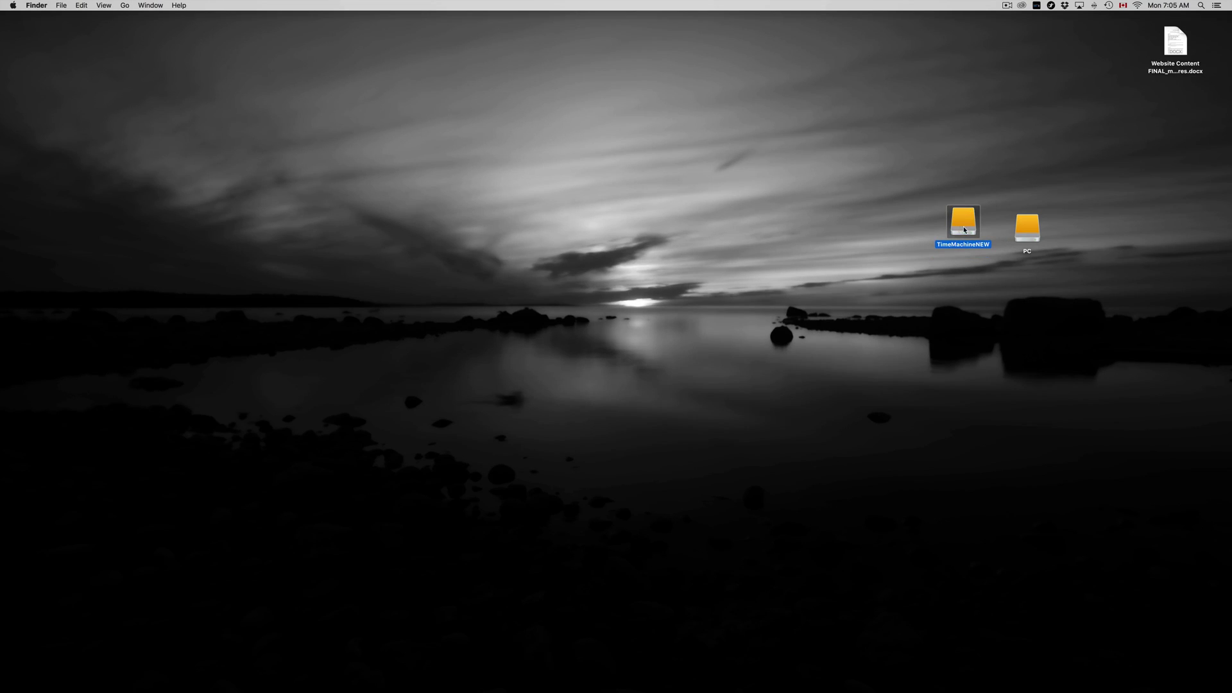
mouse_move(754, 692)
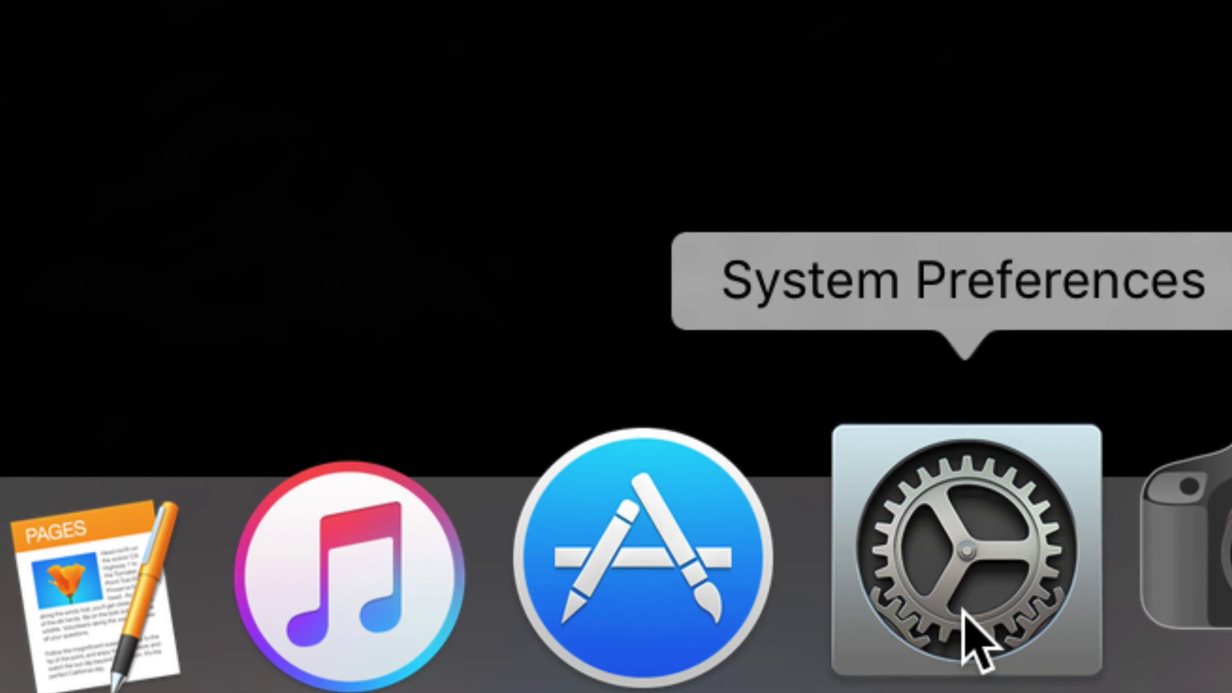
click(965, 632)
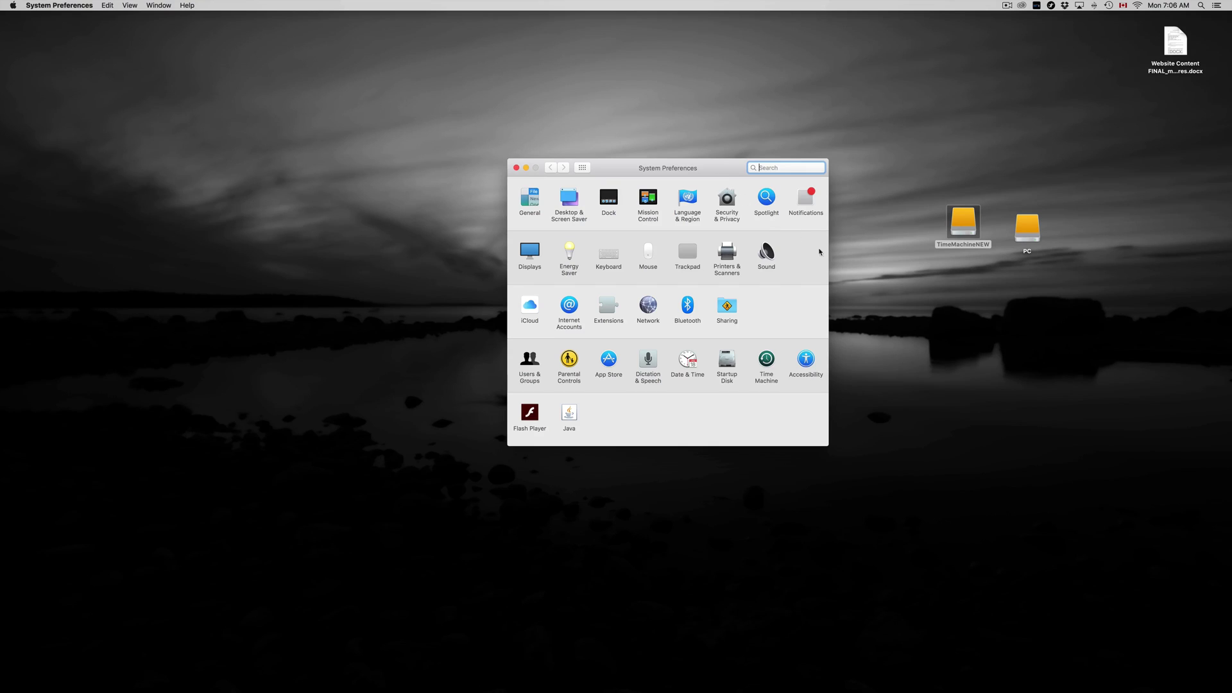
drag(686, 175, 956, 235)
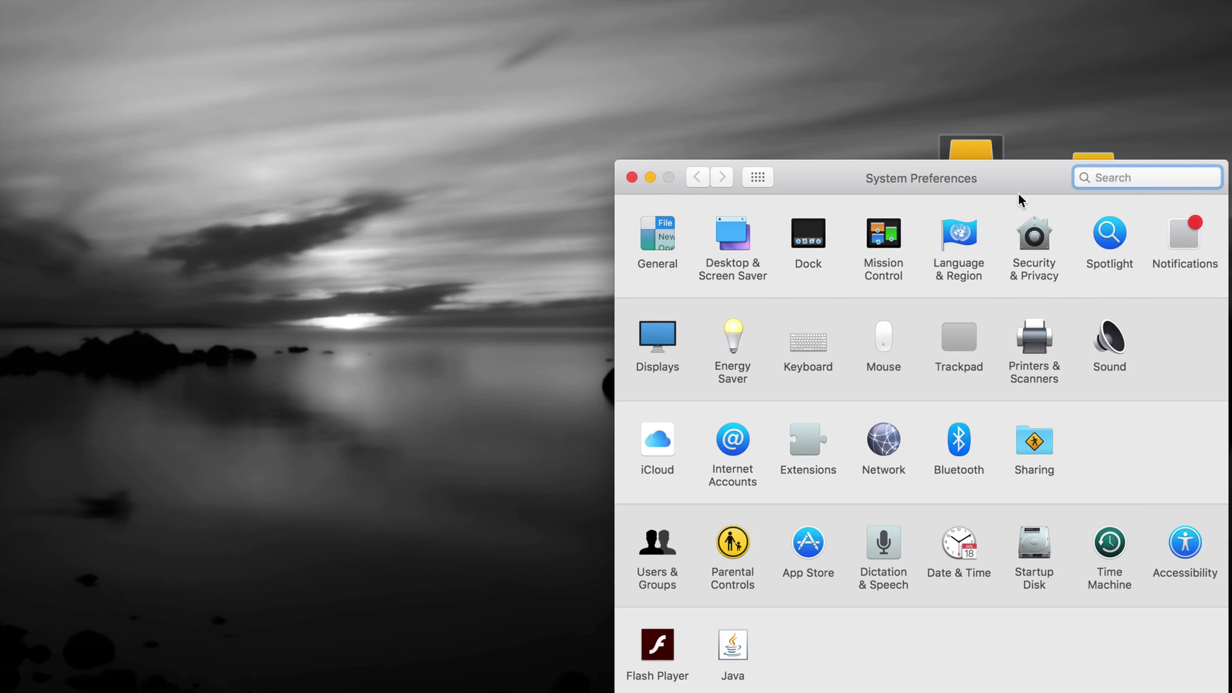
drag(1019, 189, 905, 145)
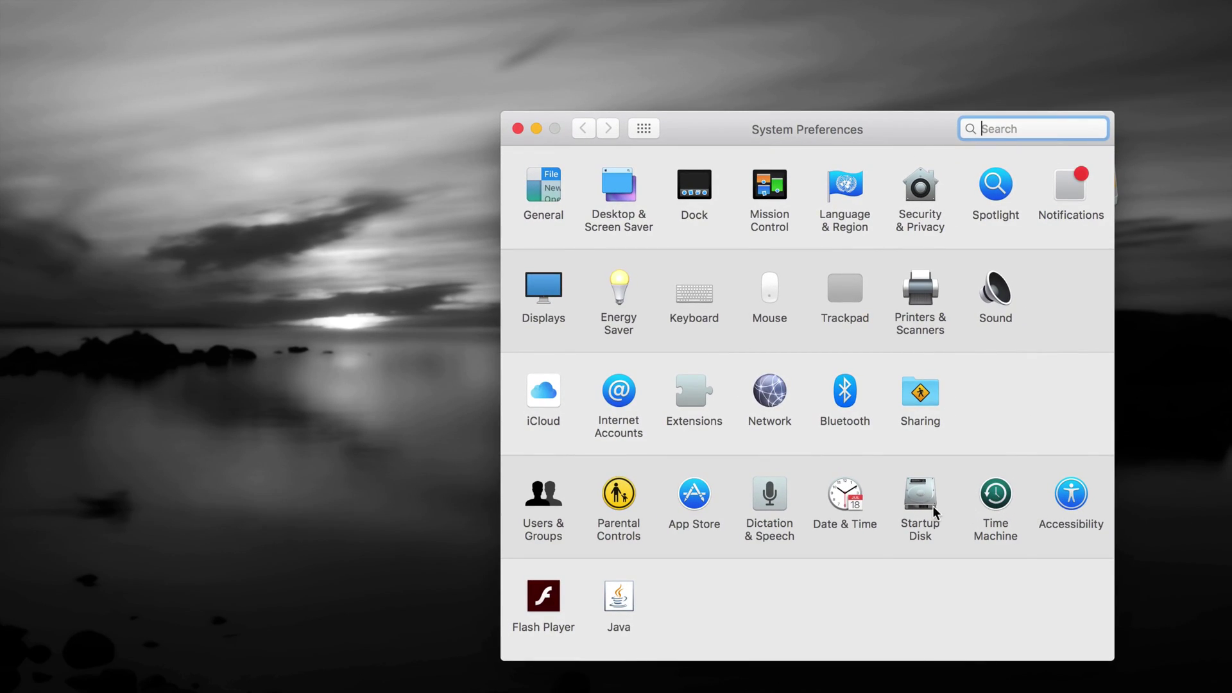
click(993, 498)
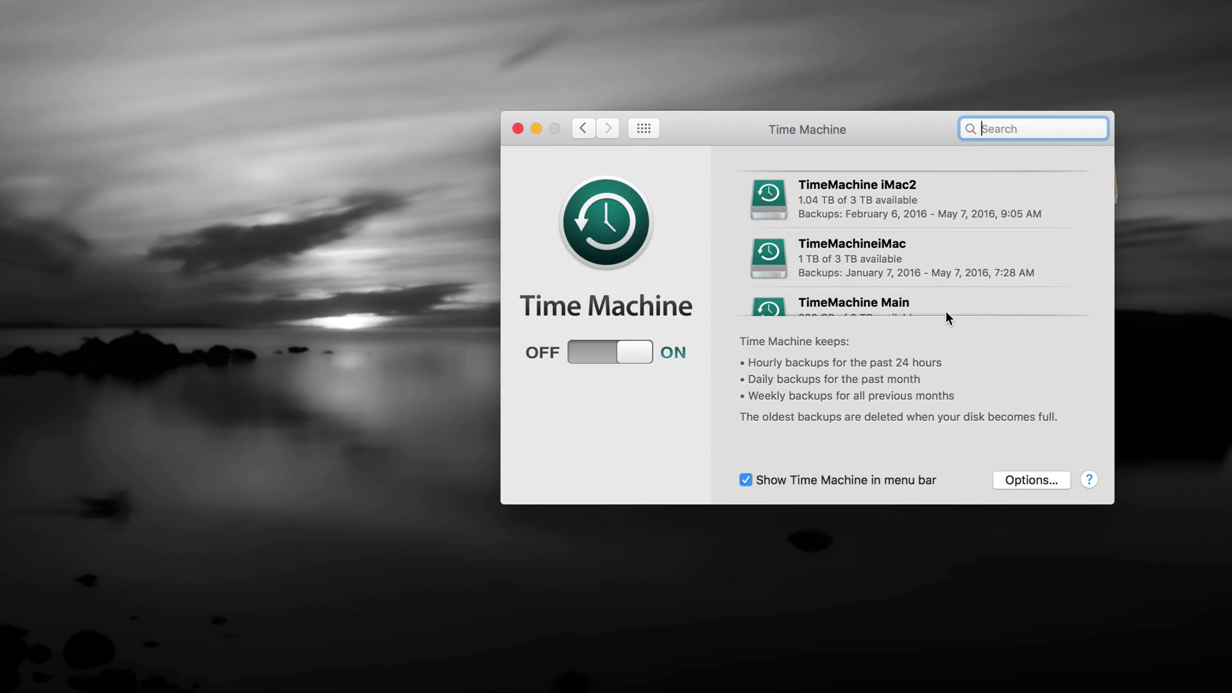
Add the available disk TimeMachineNEW as a Time Machine backup disk without encryption and check the backup disk list.
scroll(915, 281, down, 5)
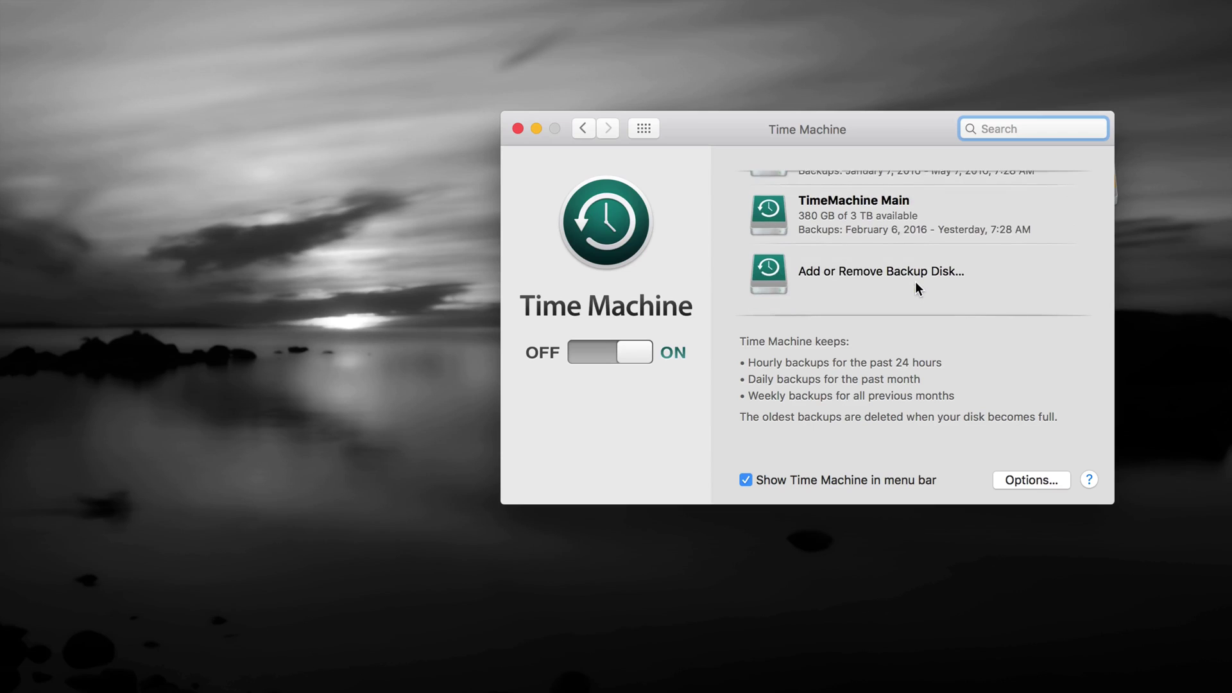
scroll(916, 282, up, 4)
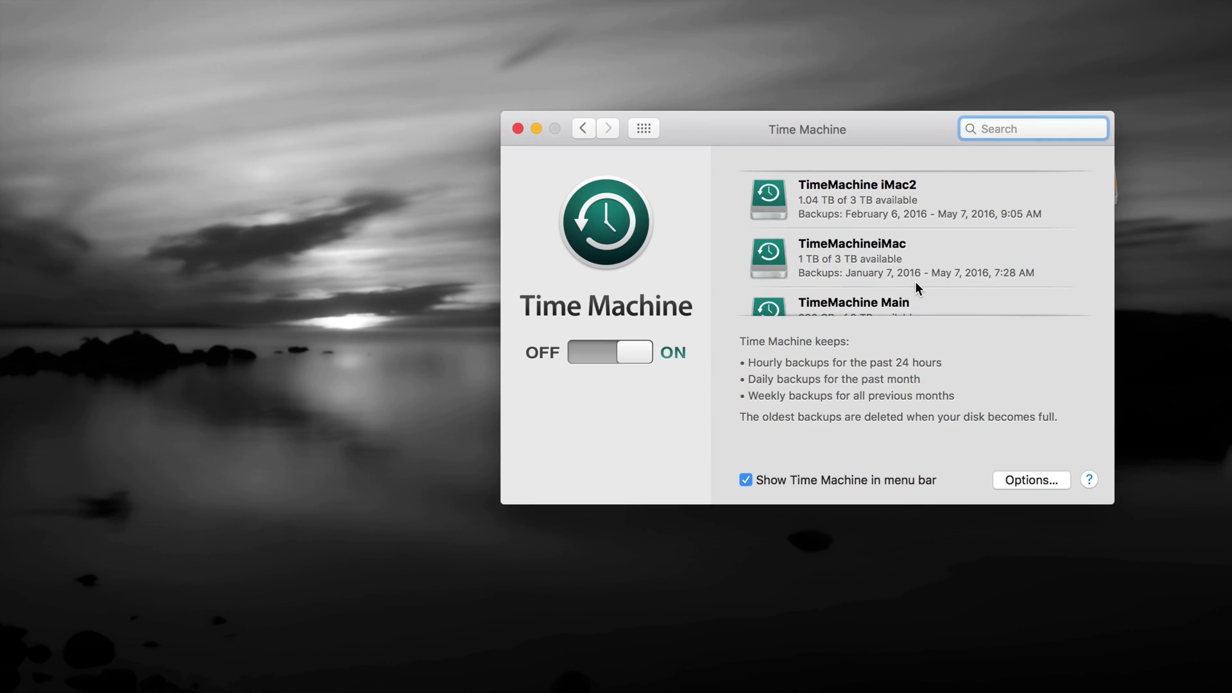
scroll(917, 289, down, 4)
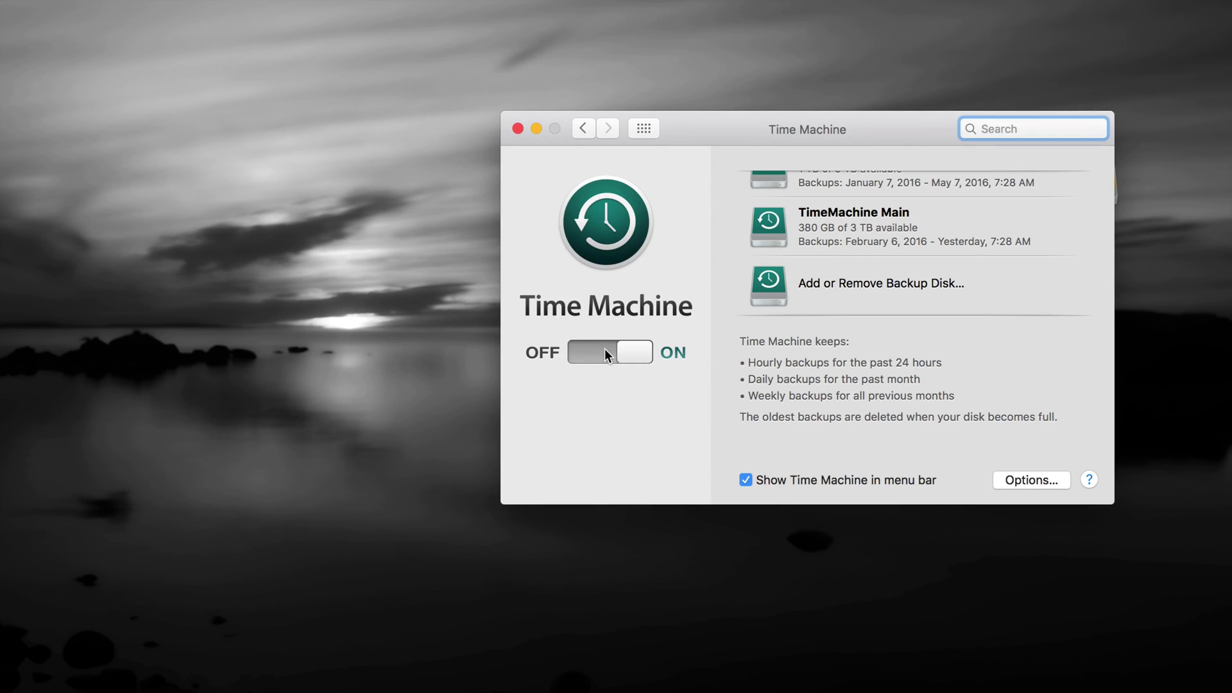
click(844, 282)
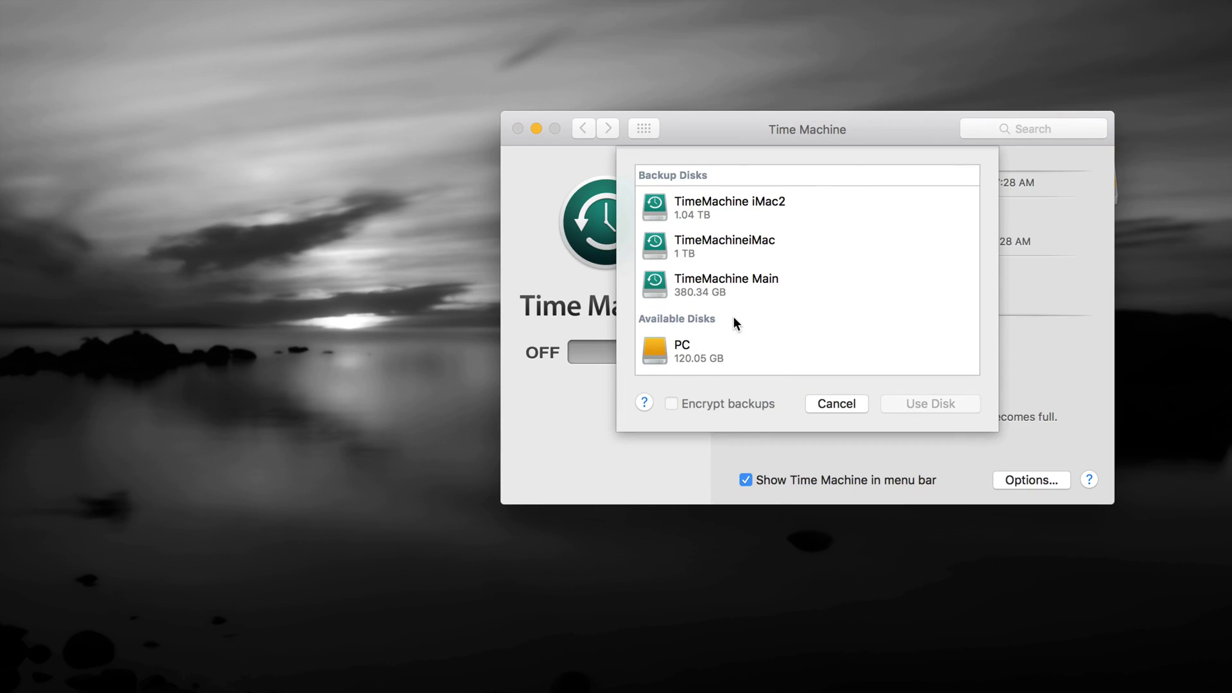
scroll(734, 317, down, 3)
scroll(733, 317, up, 2)
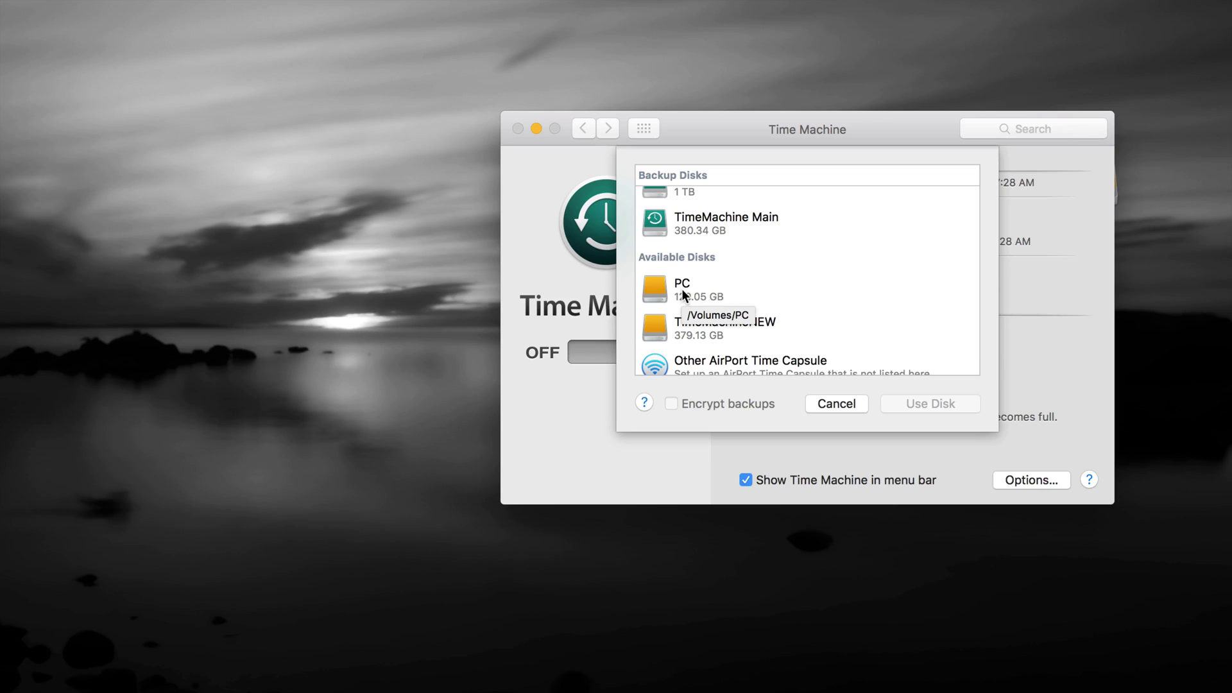
click(716, 328)
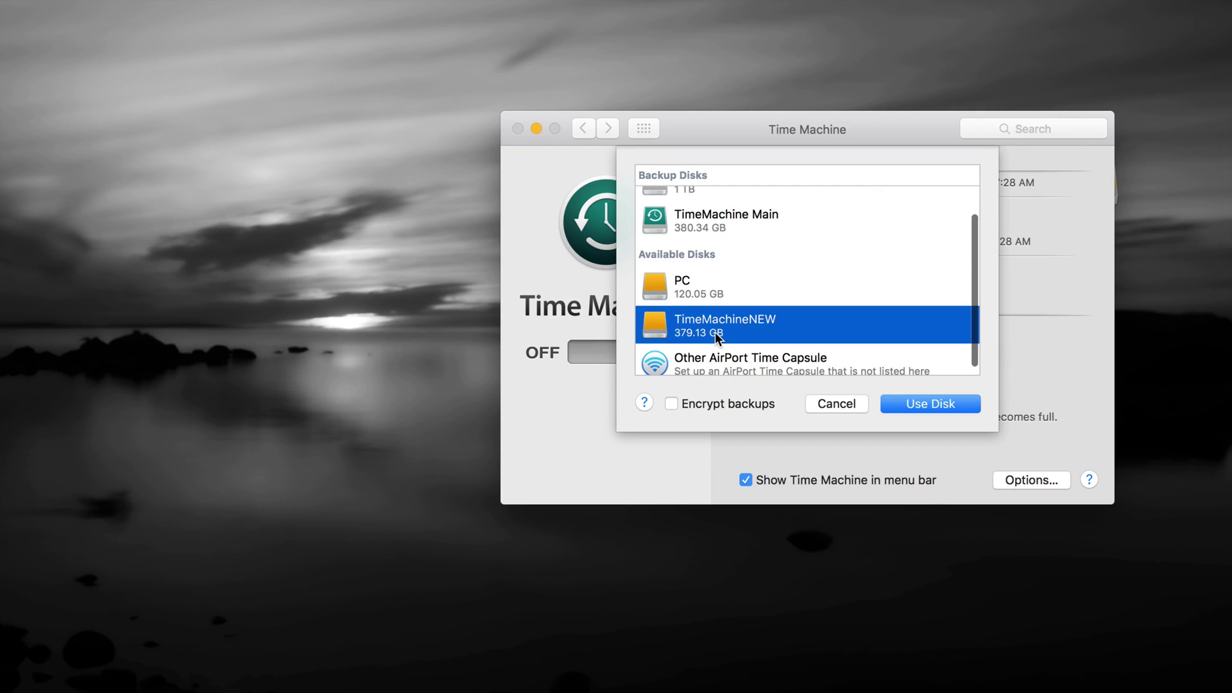
click(916, 404)
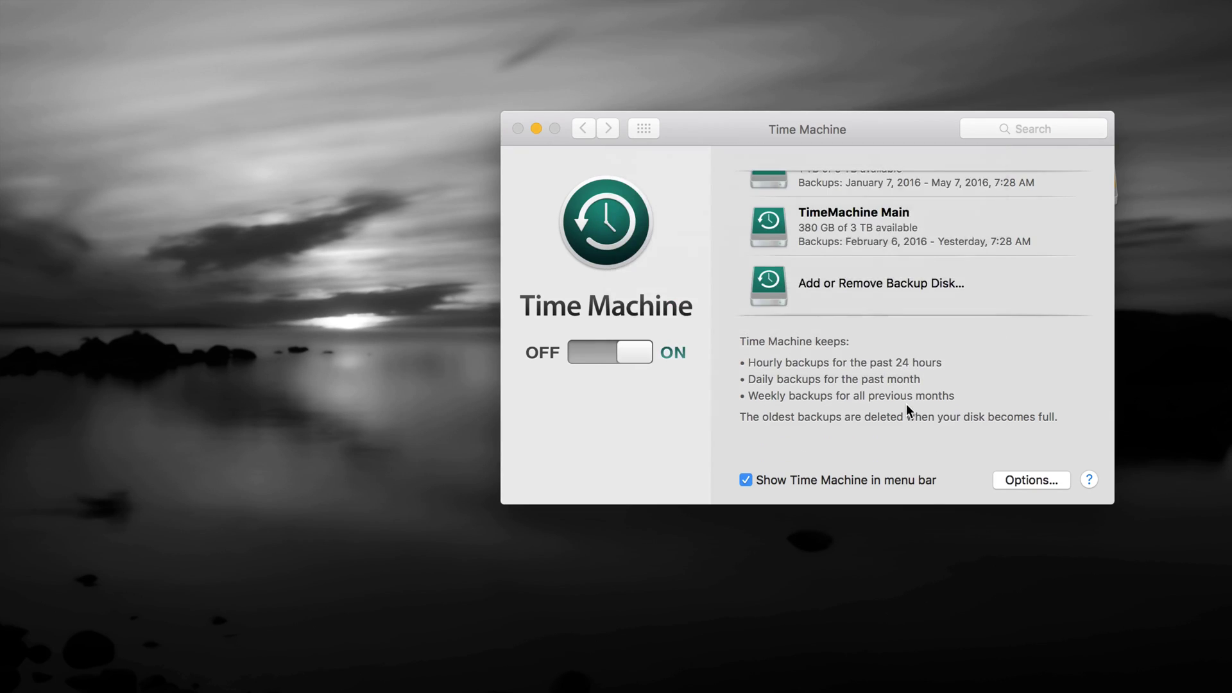
scroll(938, 287, down, 3)
scroll(938, 286, up, 5)
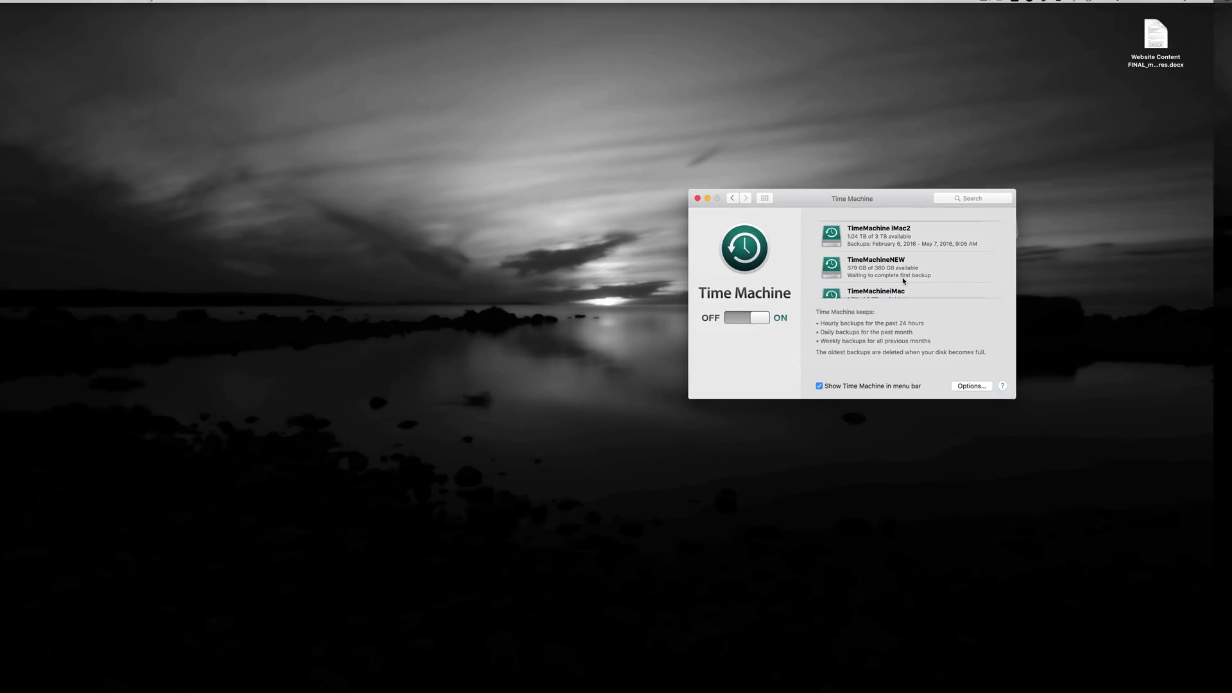
Move the Time Machine settings window clear of the drive icons and view the Time Machine status menu's backup options.
drag(929, 208, 796, 180)
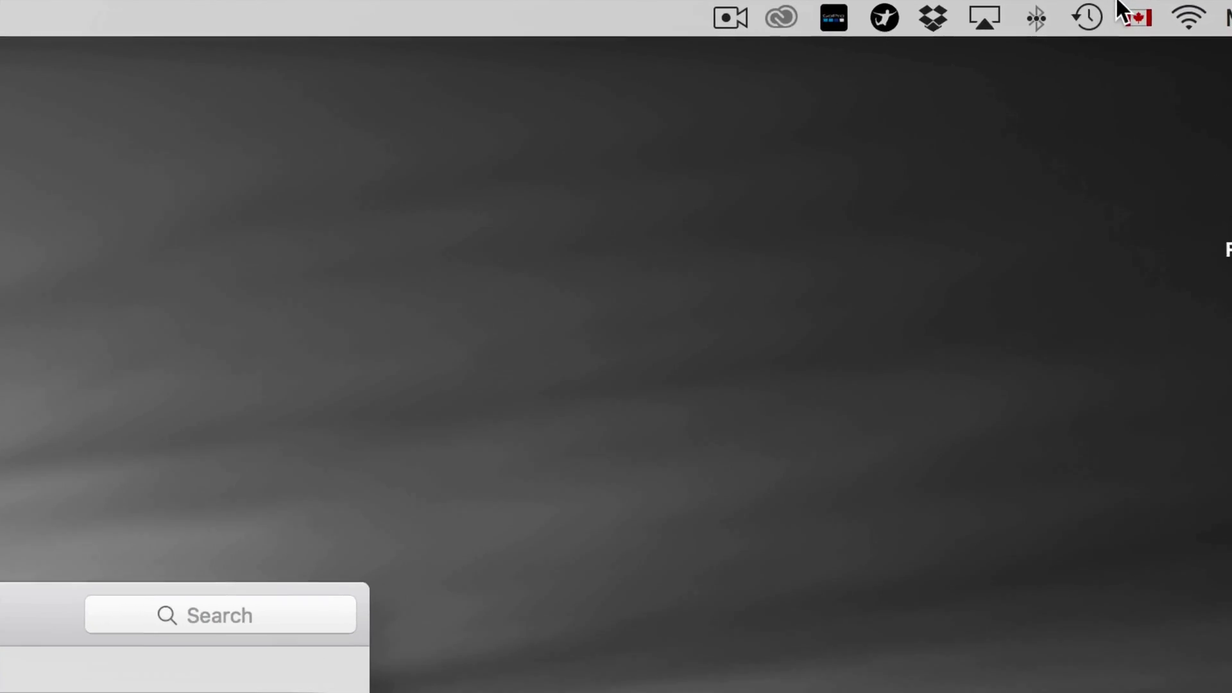
click(1094, 14)
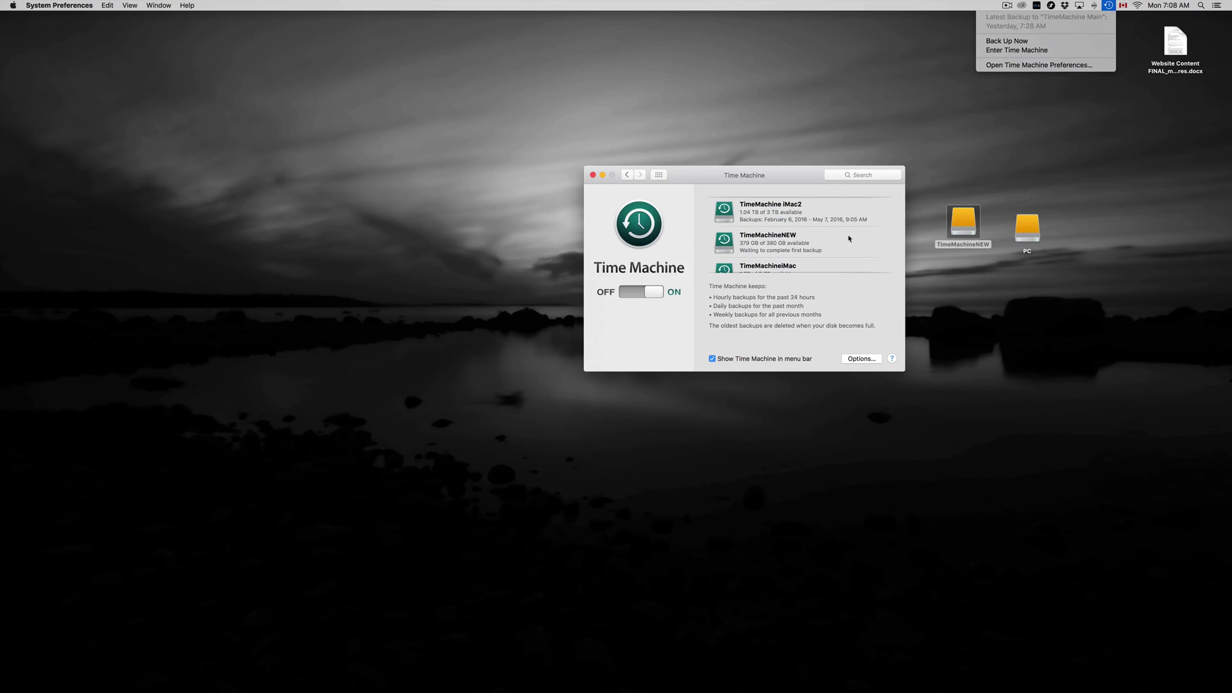
click(846, 240)
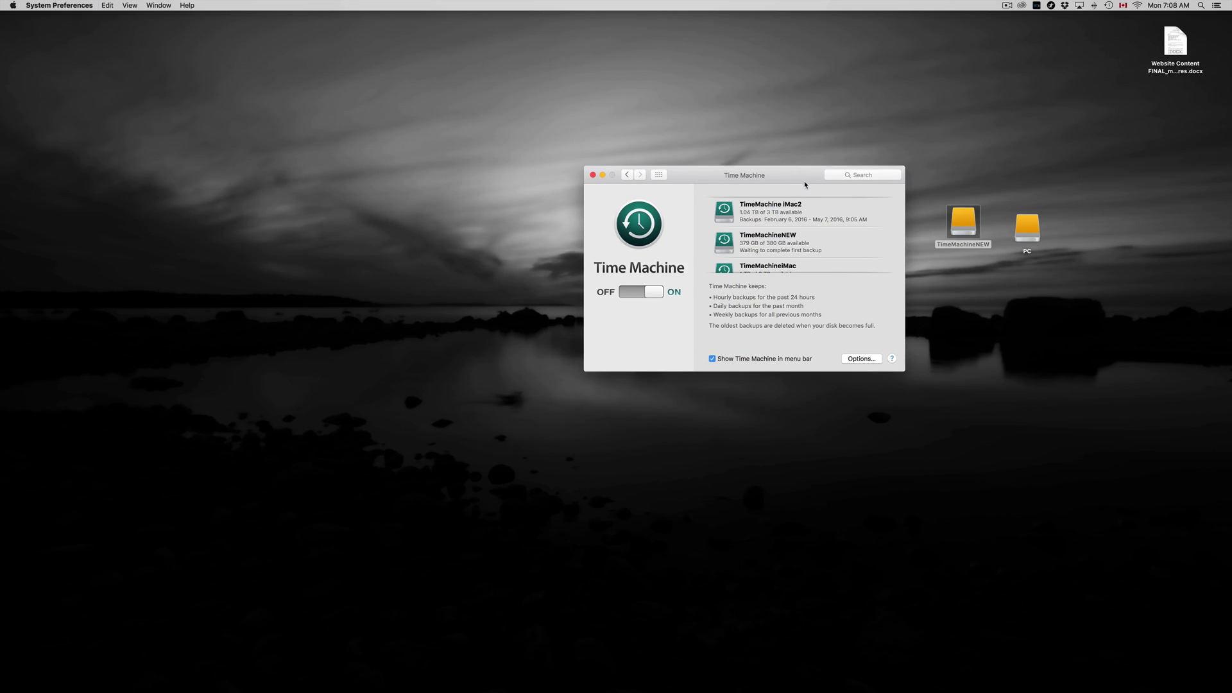
drag(810, 175, 802, 203)
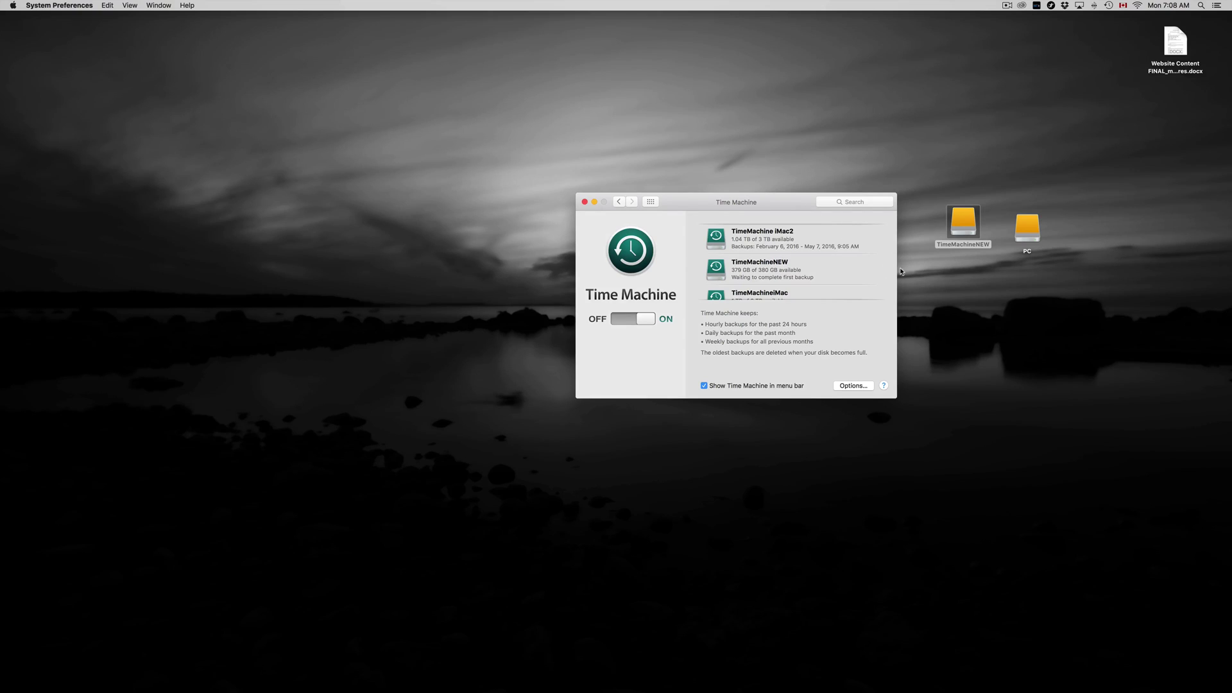
Open the PC and TimeMachineNEW drives to compare their contents, and close both Finder windows.
click(998, 275)
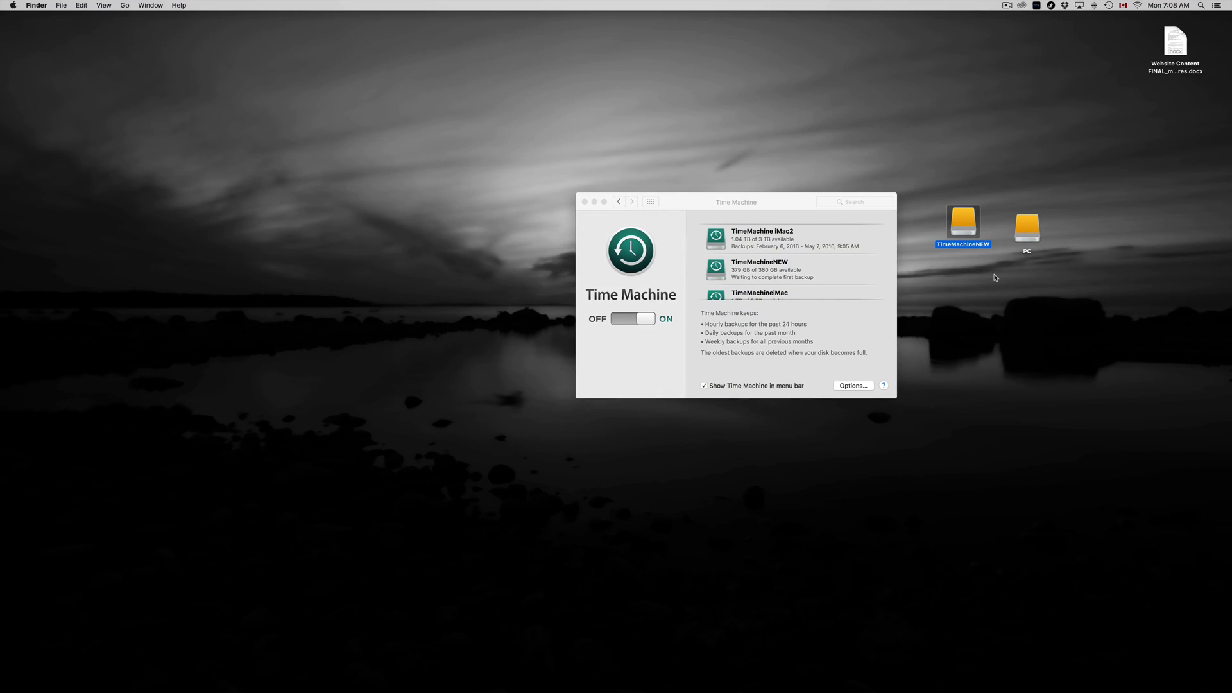
click(1027, 234)
double_click(1028, 234)
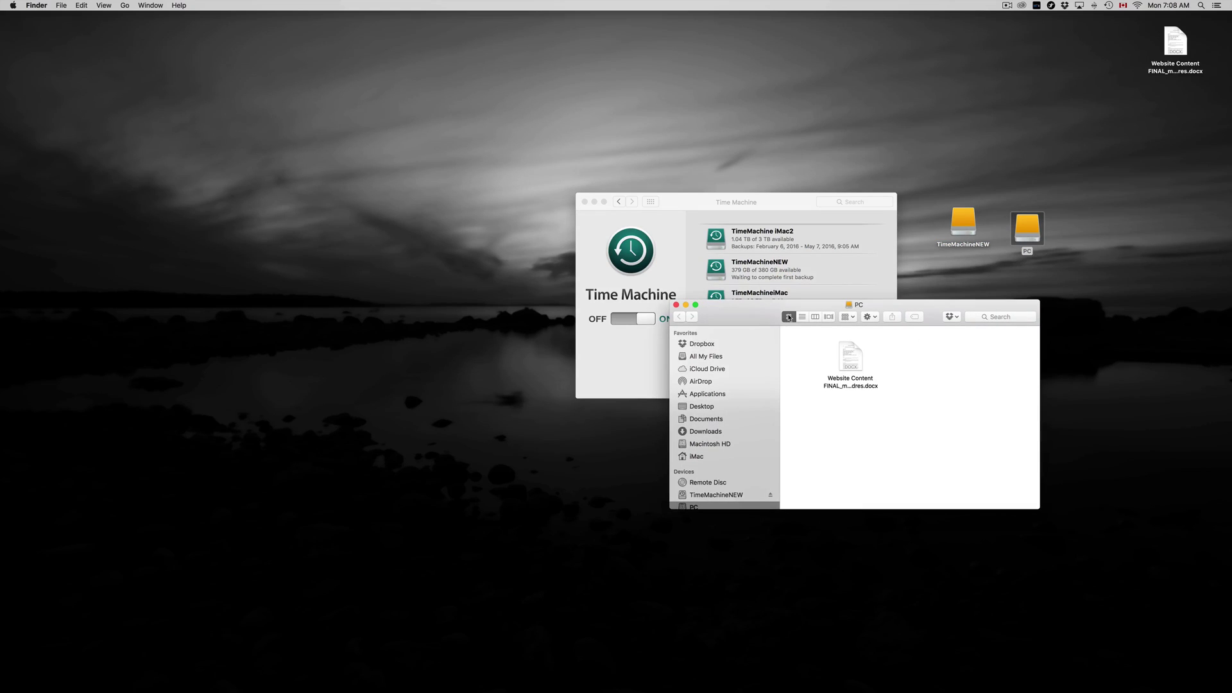
double_click(966, 222)
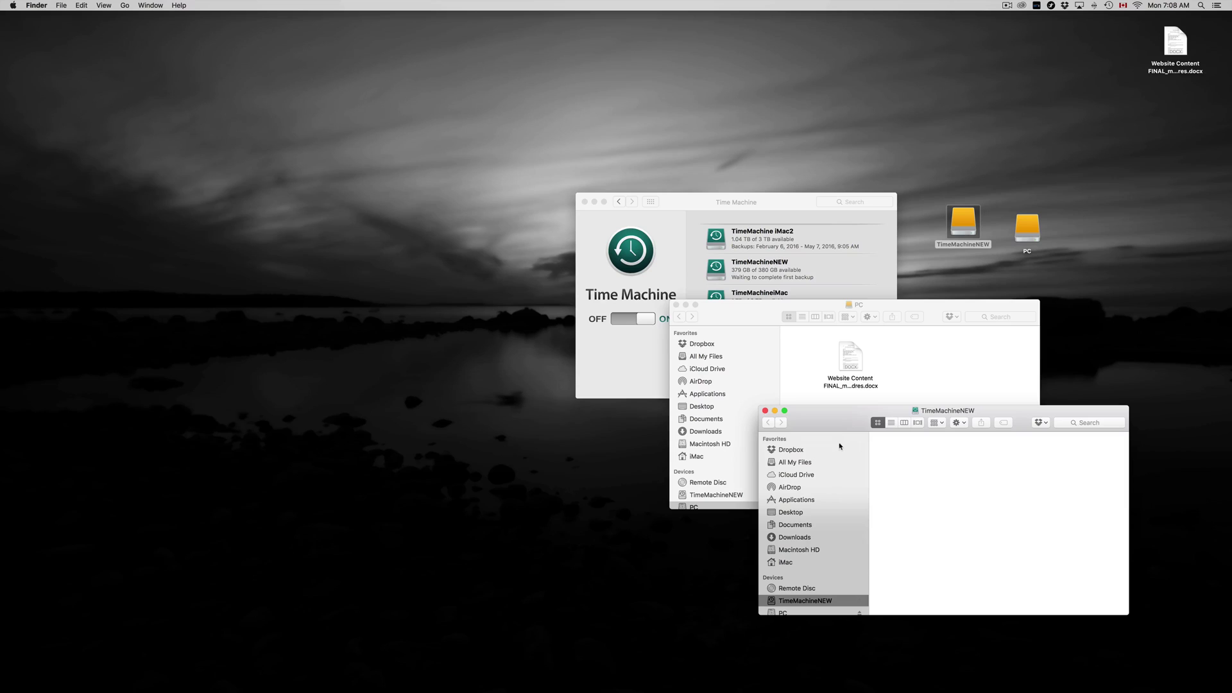
drag(843, 421, 877, 227)
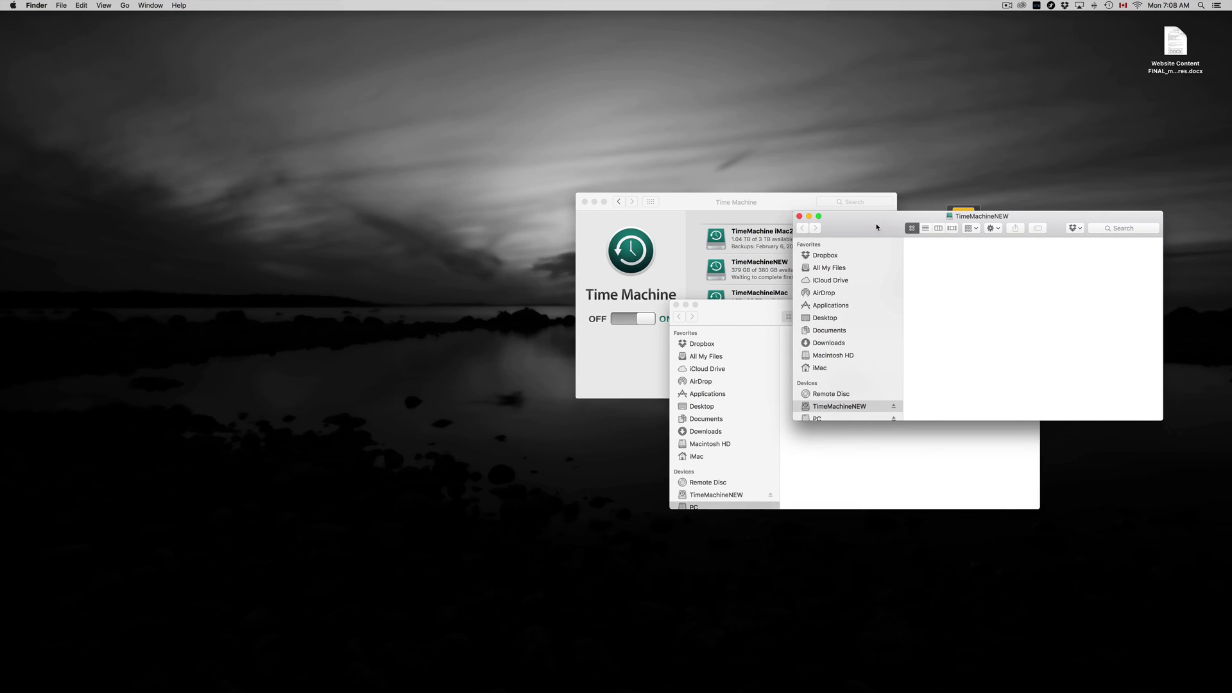
click(799, 216)
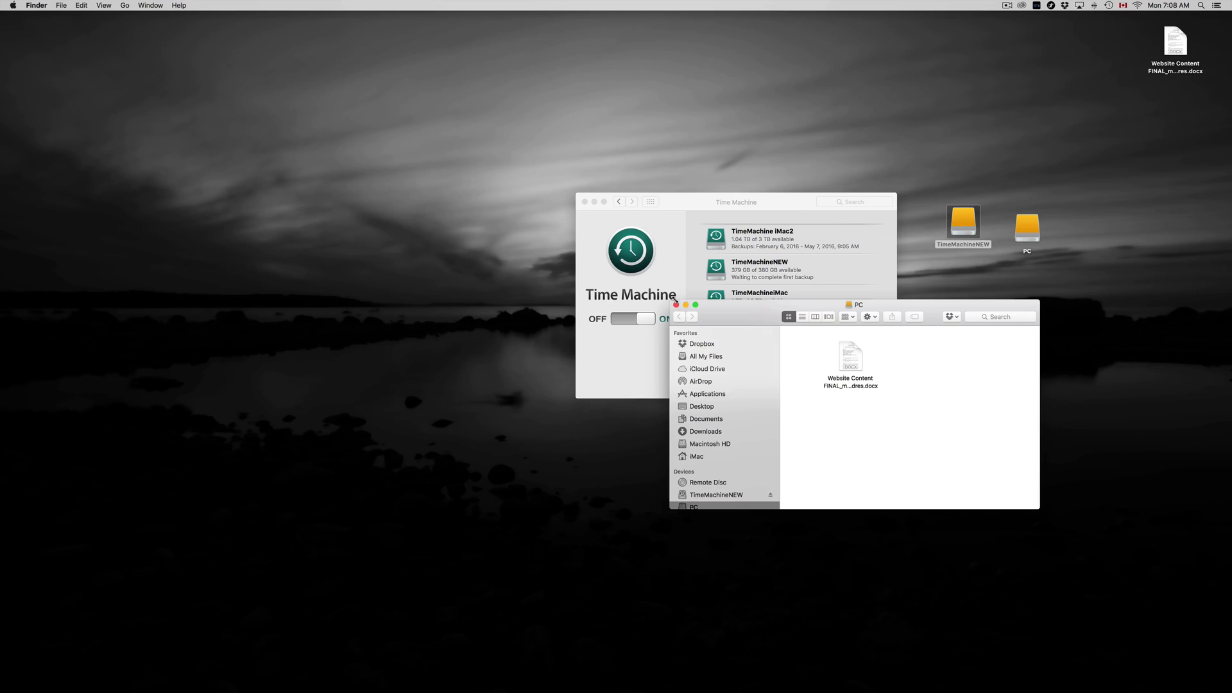
click(676, 305)
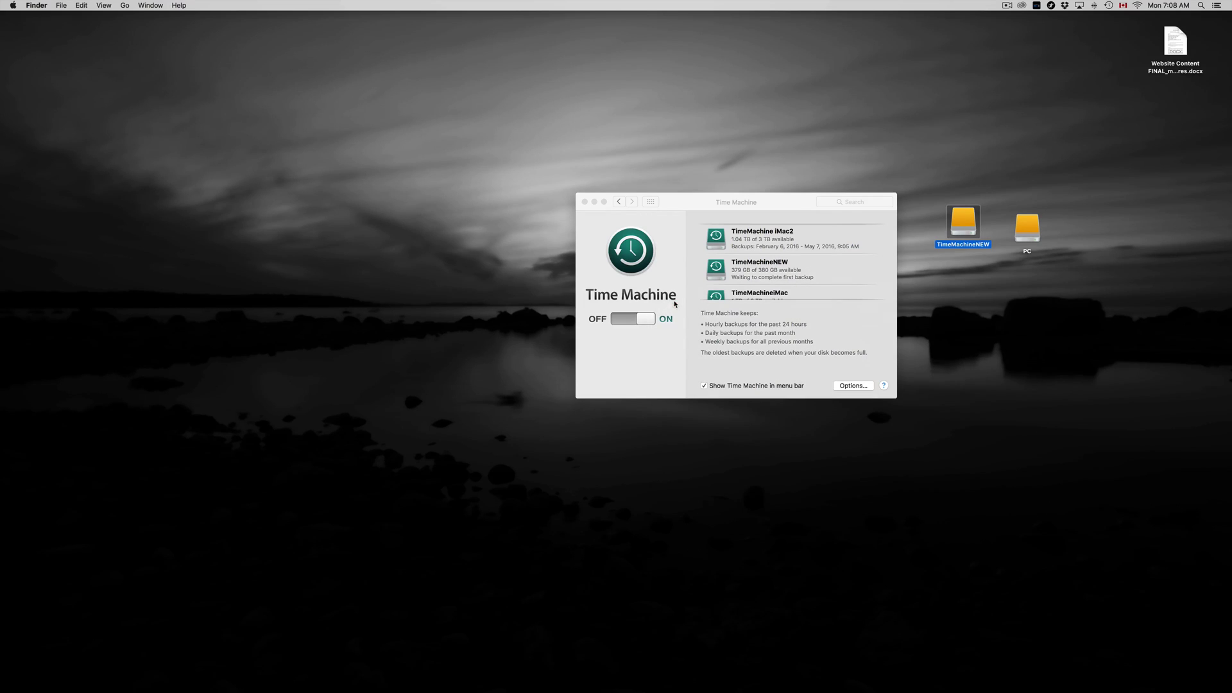
Return to the Time Machine settings and find the option to add or remove a backup disk.
click(765, 208)
scroll(797, 264, down, 3)
scroll(797, 263, down, 1)
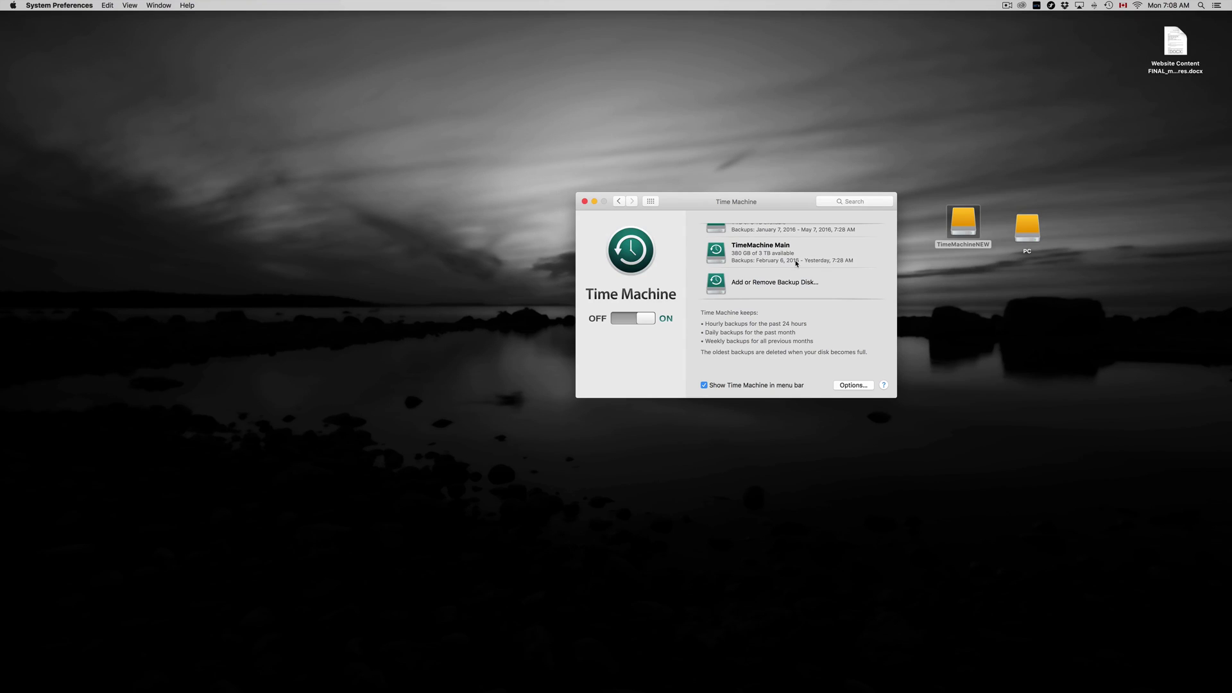